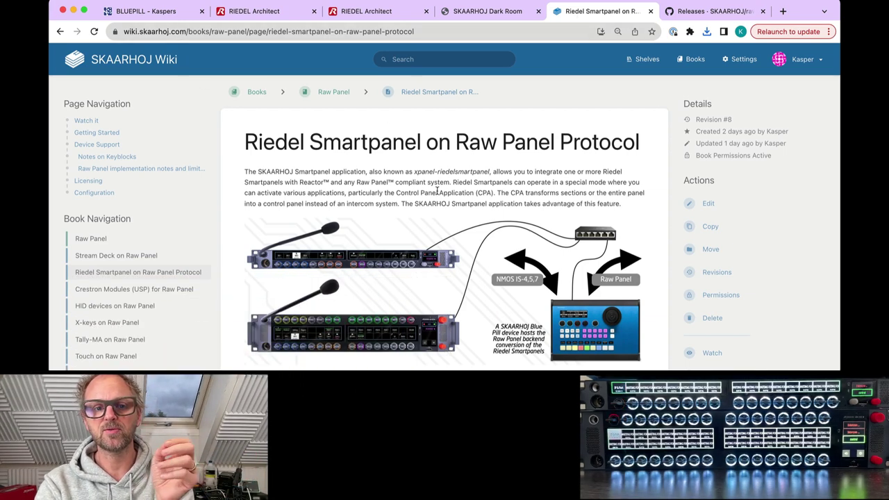
Step: Read the Riedel Smartpanel wiki article down to Configuration, then close the wiki tab
scroll(416, 167, "down", 3)
scroll(417, 166, "up", 1)
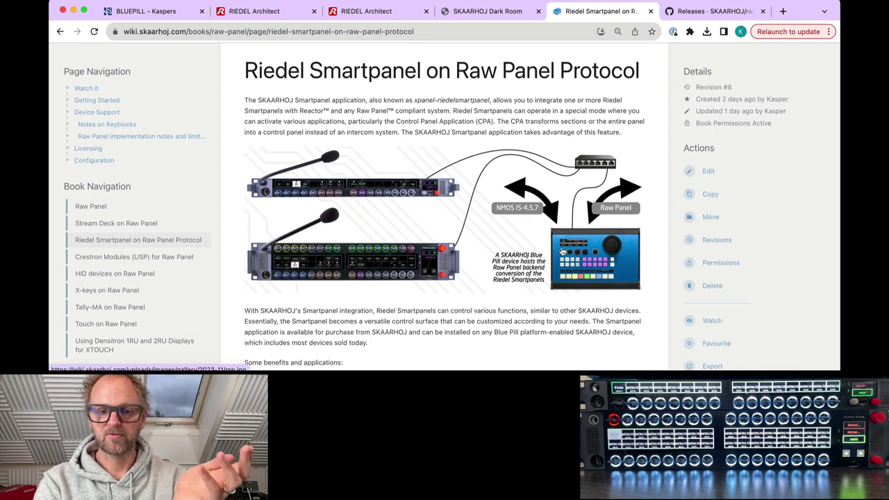
scroll(562, 252, "down", 3)
scroll(563, 251, "down", 15)
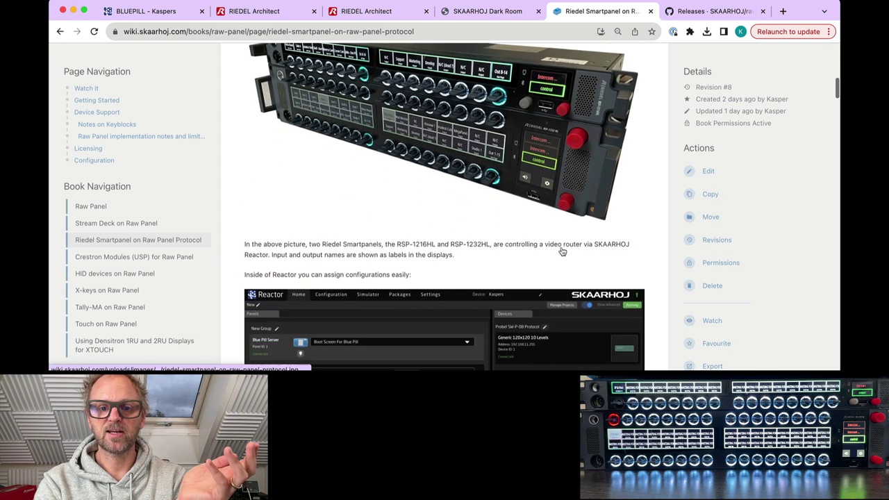
scroll(563, 252, "down", 14)
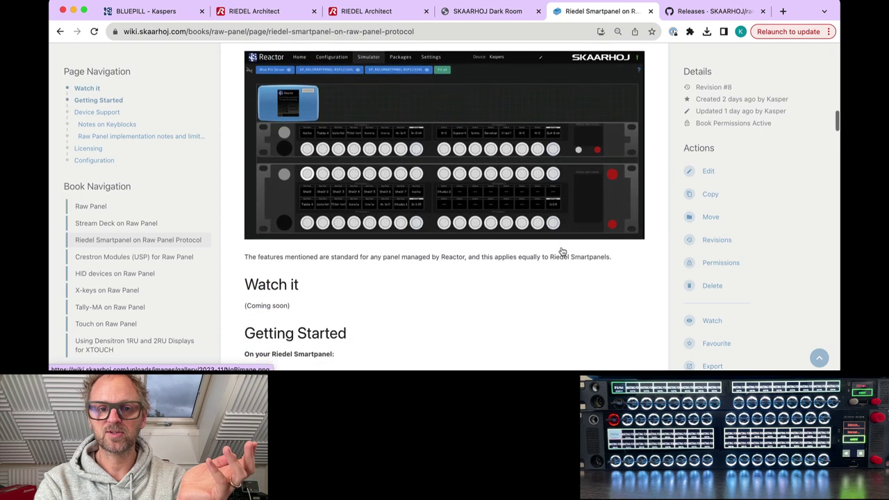
scroll(445, 185, "down", 2)
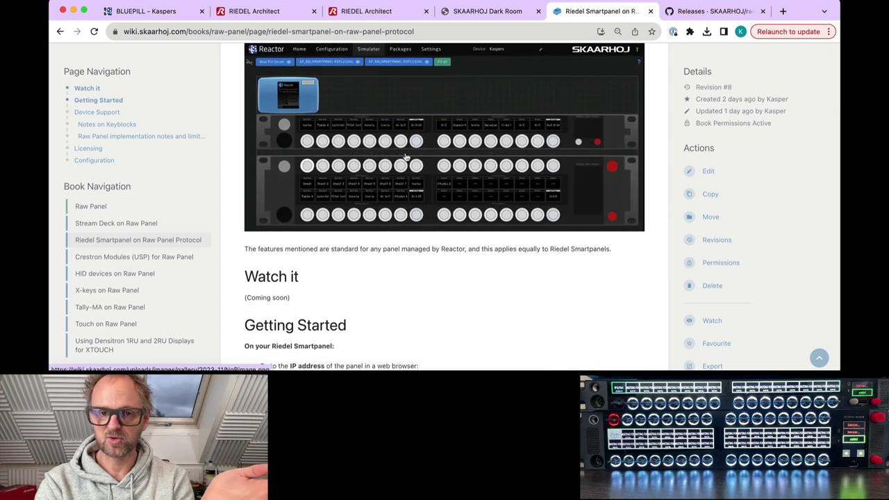
scroll(406, 158, "down", 2)
scroll(406, 157, "down", 5)
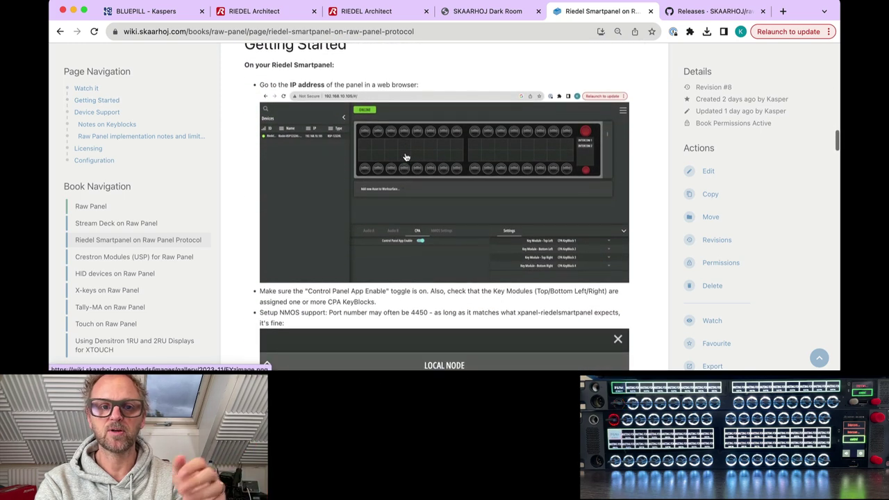
scroll(302, 74, "down", 15)
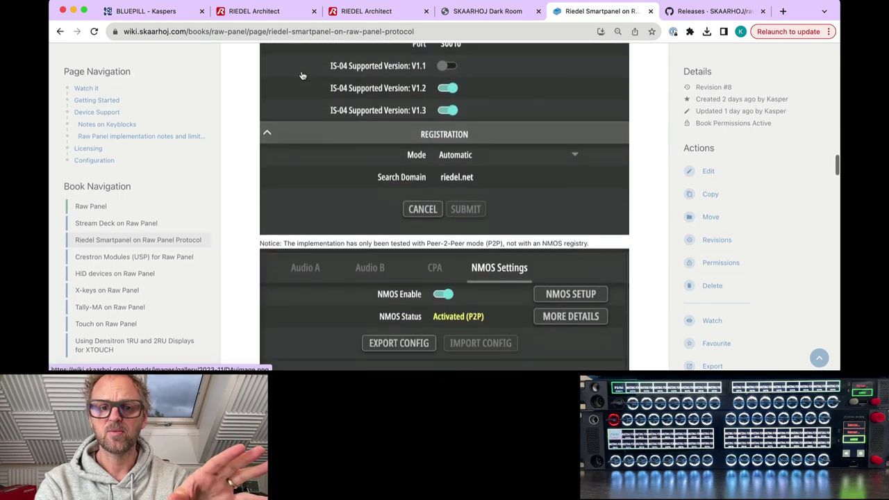
scroll(302, 75, "down", 20)
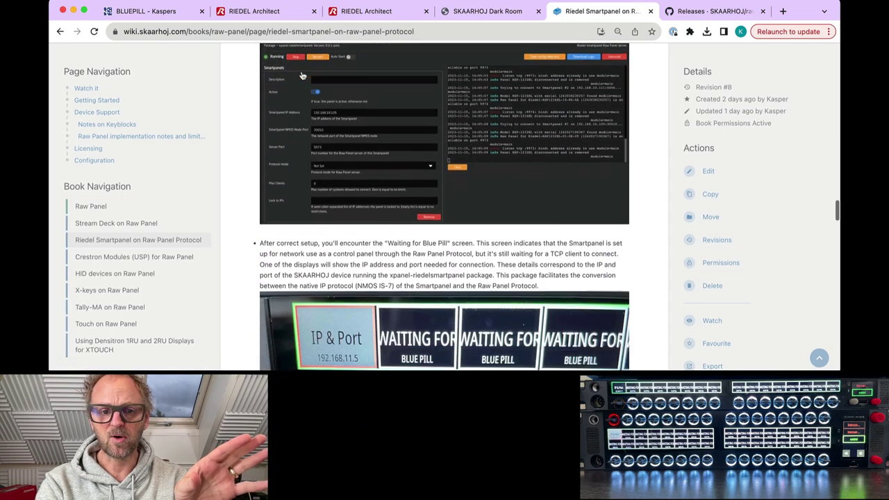
scroll(302, 75, "down", 4)
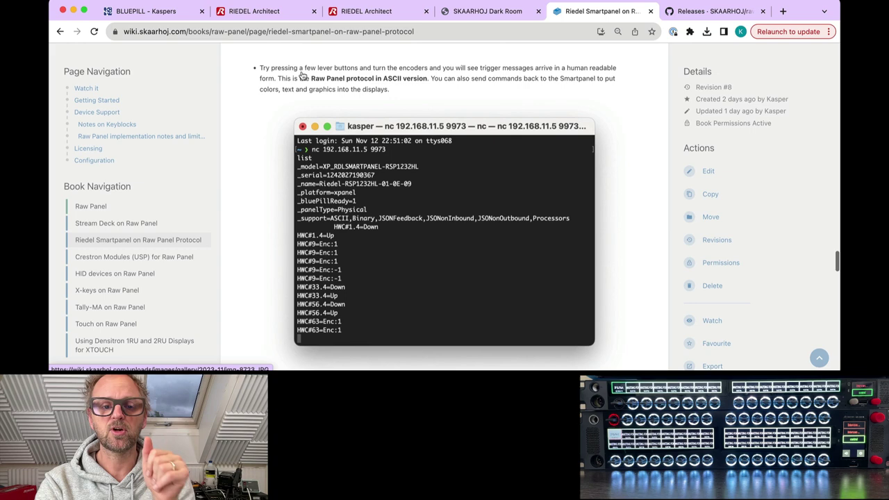
scroll(301, 75, "down", 1)
scroll(301, 74, "up", 2)
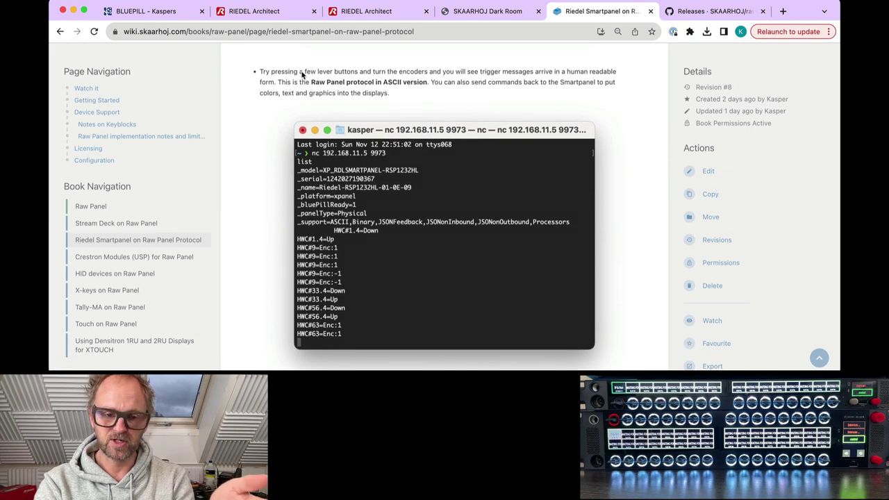
scroll(361, 115, "down", 9)
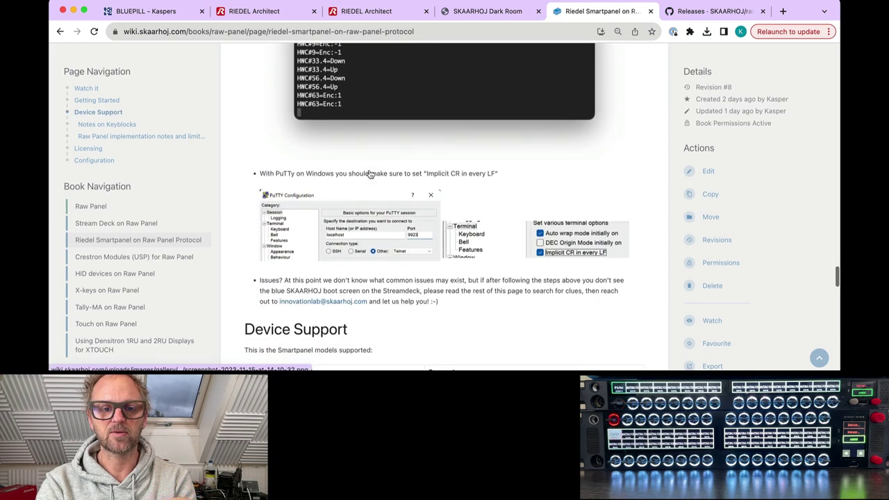
scroll(372, 182, "down", 20)
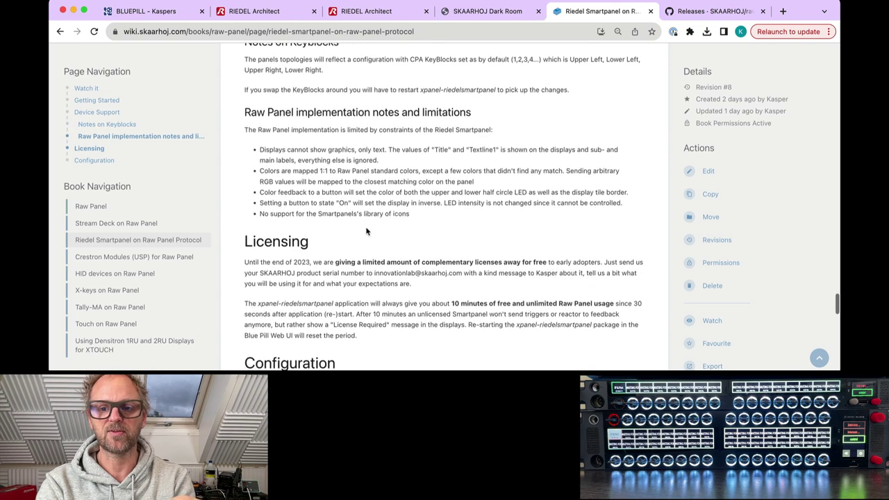
scroll(366, 231, "down", 1)
scroll(366, 232, "up", 6)
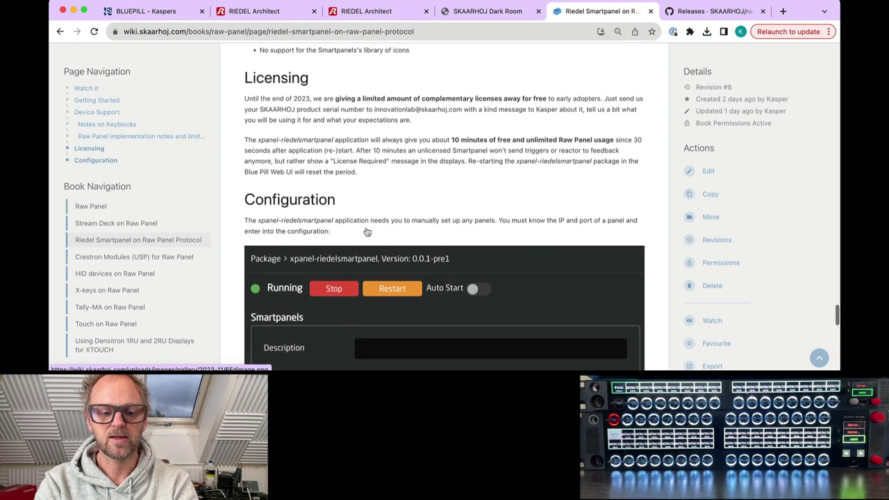
key("super+w")
Step: Switch to SKAARHOJ Dark Room and browse the Controllers catalogue
left_click(533, 11)
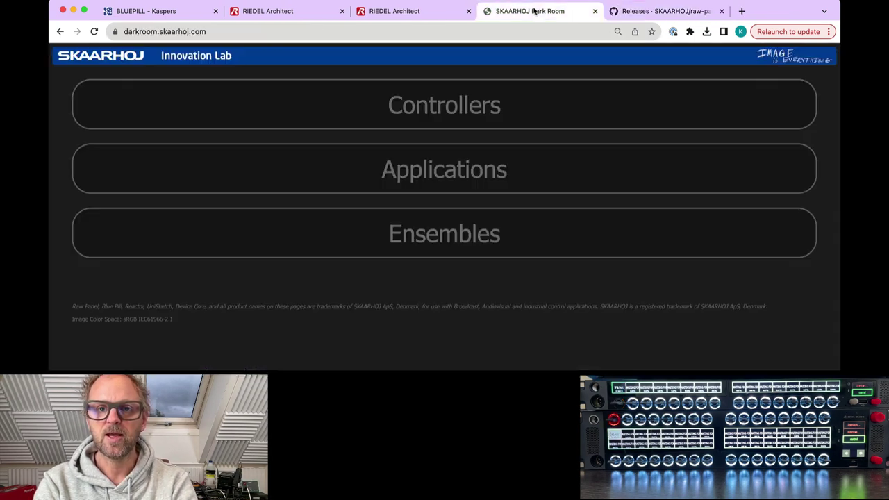
left_click(395, 108)
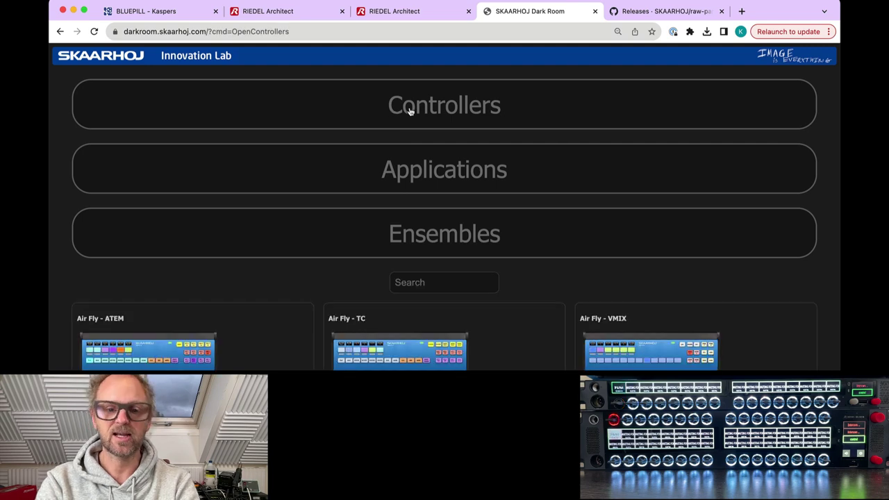
scroll(355, 274, "down", 6)
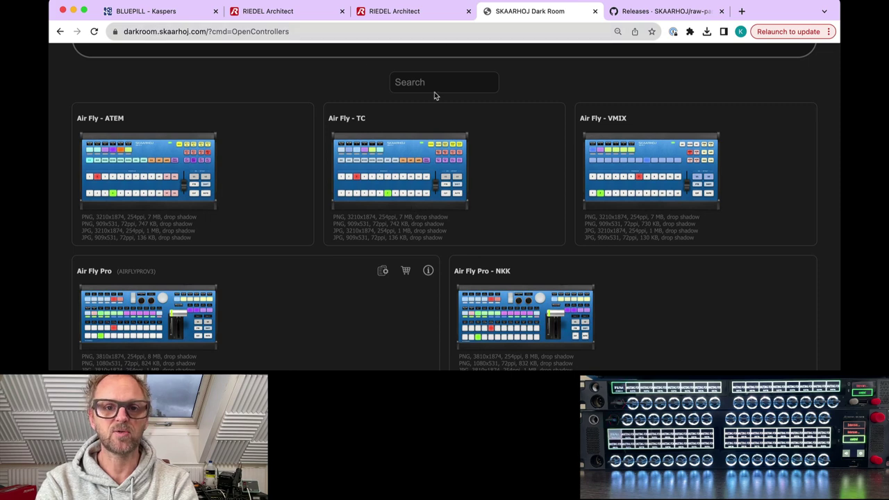
scroll(561, 139, "down", 3)
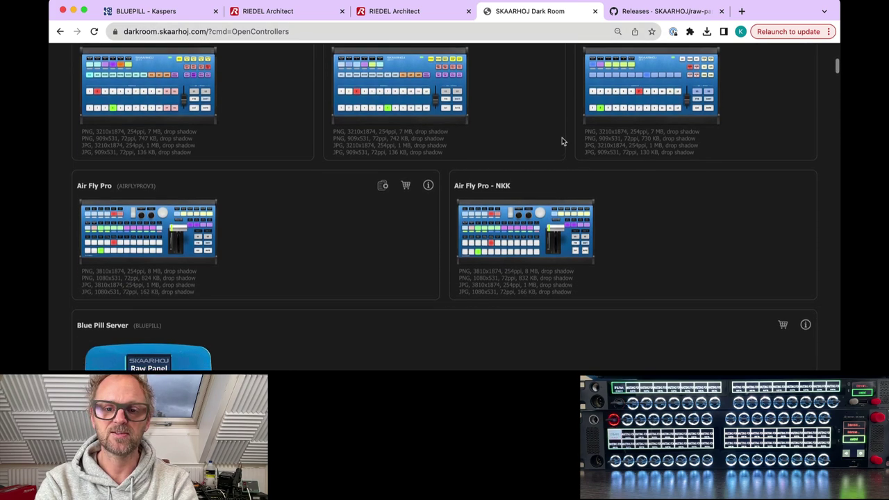
scroll(562, 141, "down", 15)
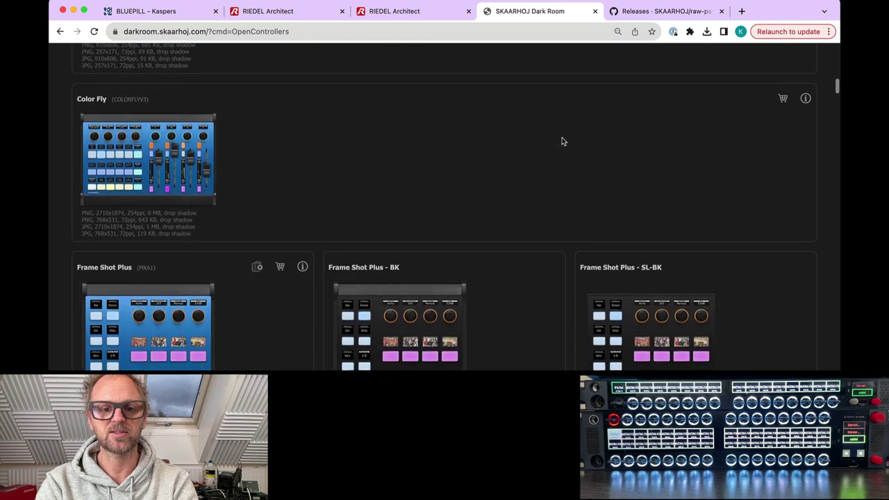
scroll(562, 141, "down", 2)
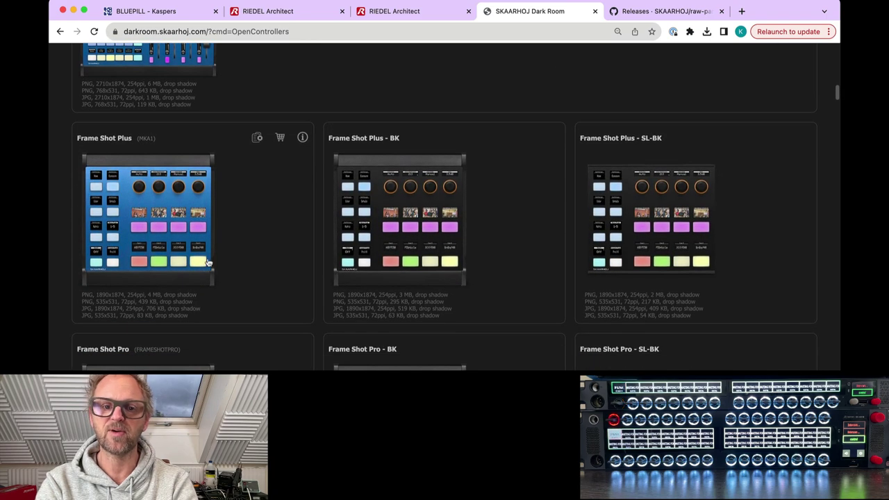
scroll(705, 226, "down", 18)
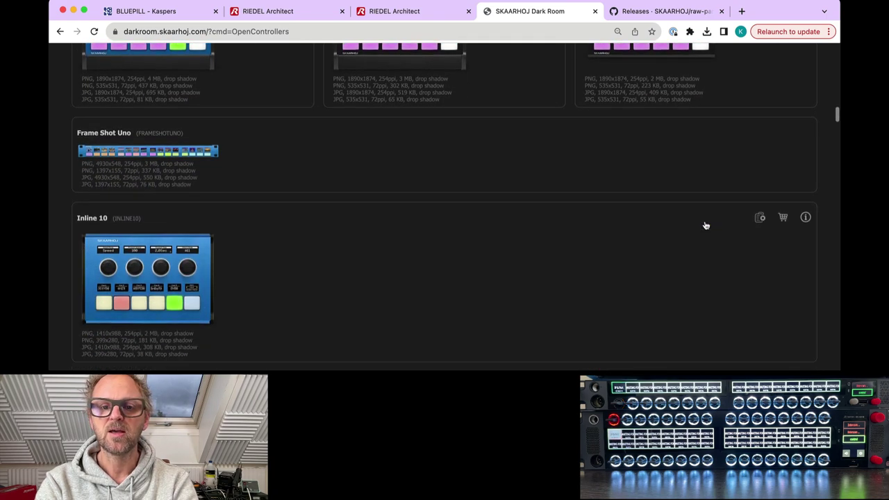
scroll(705, 225, "down", 10)
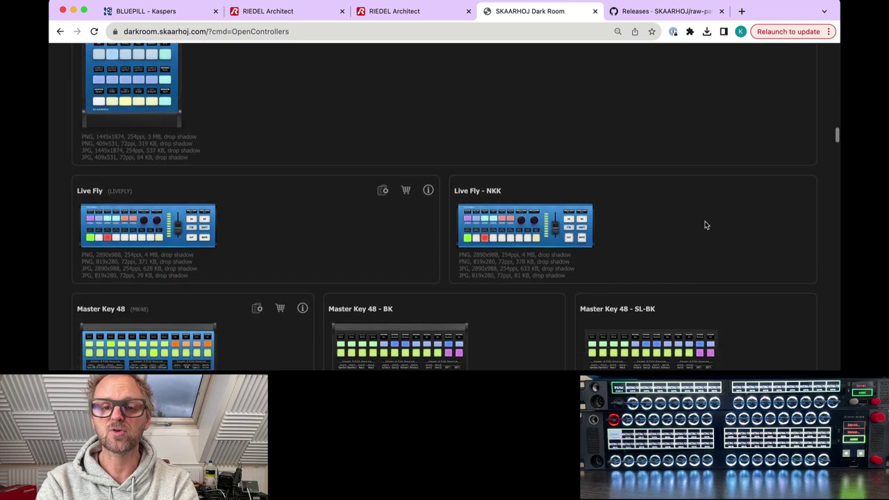
scroll(705, 225, "down", 1)
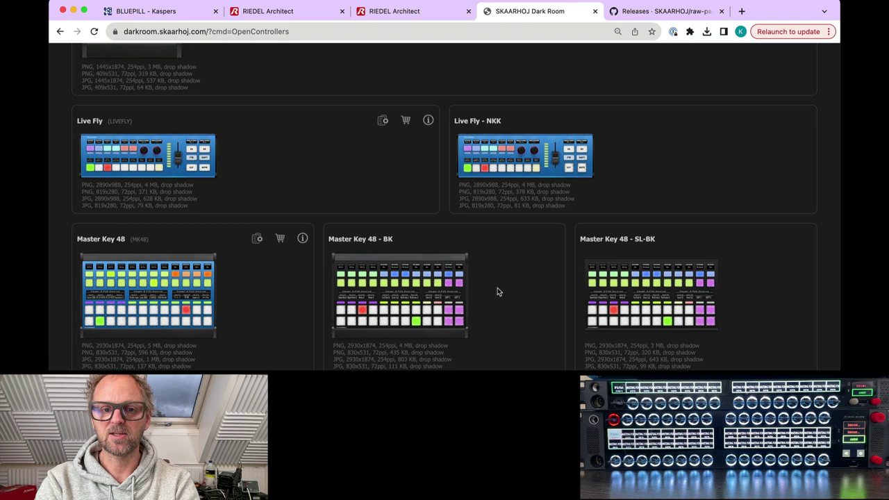
scroll(490, 293, "down", 3)
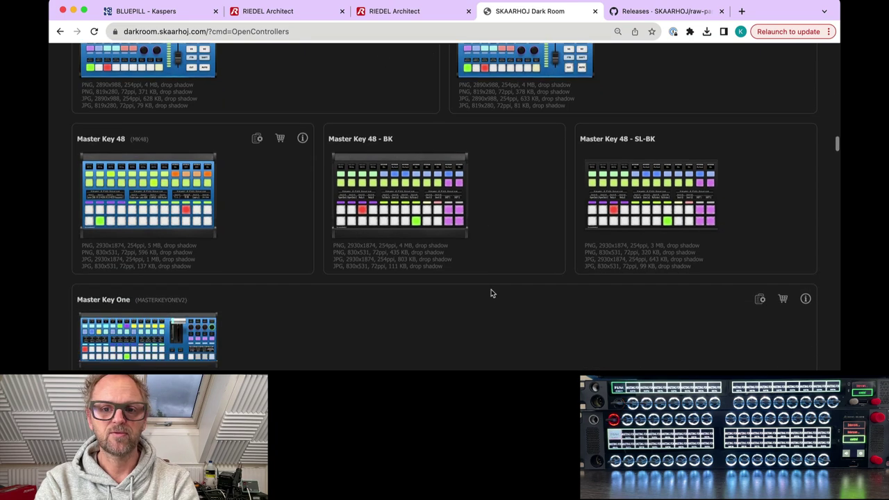
Step: View the Master Key 48 - SL-BK press photo, then return to the controllers list and keep browsing
left_click(653, 197)
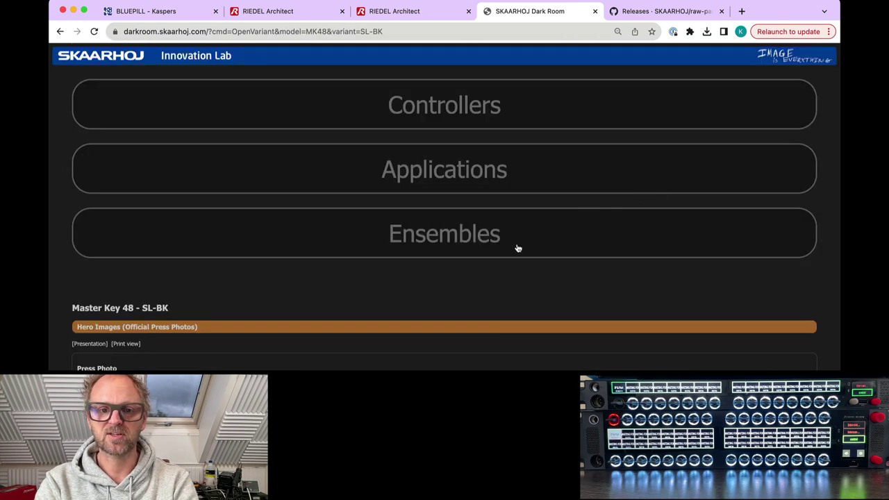
scroll(471, 324, "down", 3)
scroll(471, 324, "down", 5)
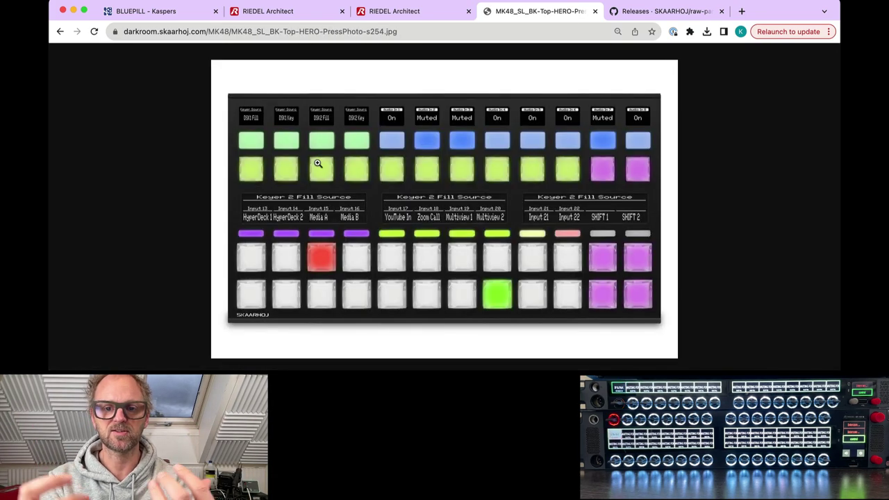
left_click(61, 31)
left_click(60, 32)
scroll(308, 193, "down", 20)
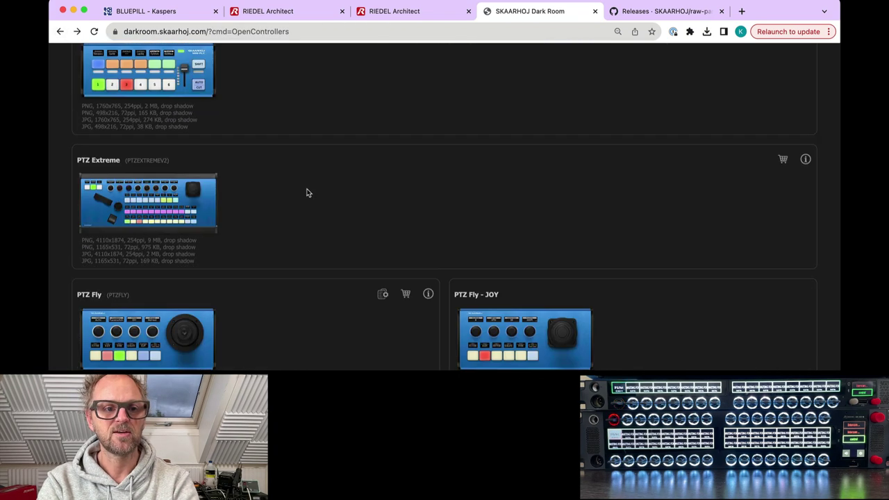
scroll(308, 193, "down", 2)
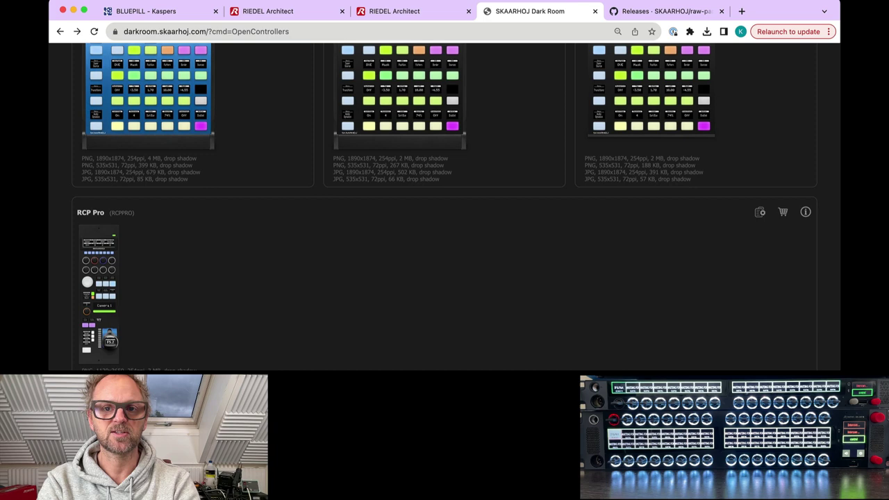
Step: Find the v1.1.1-pre1 darwin_arm64 asset on the raw-panel-explorer releases page, then switch to Terminal
left_click(628, 12)
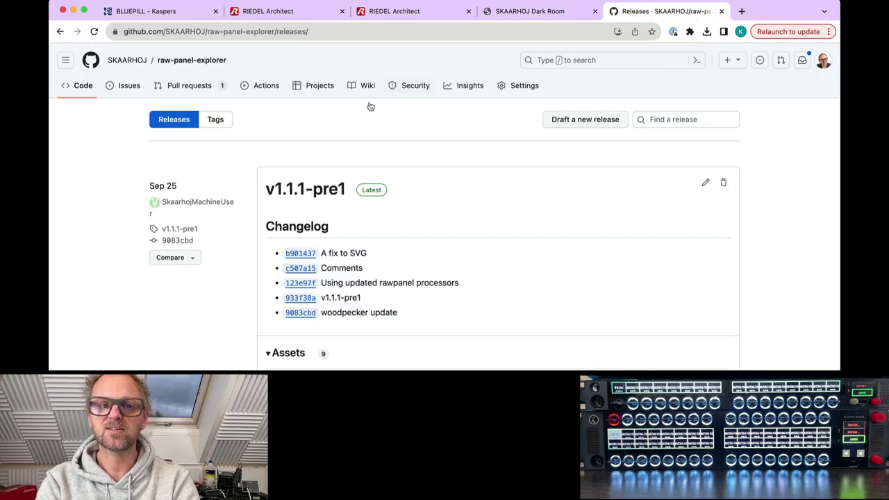
left_click(269, 32)
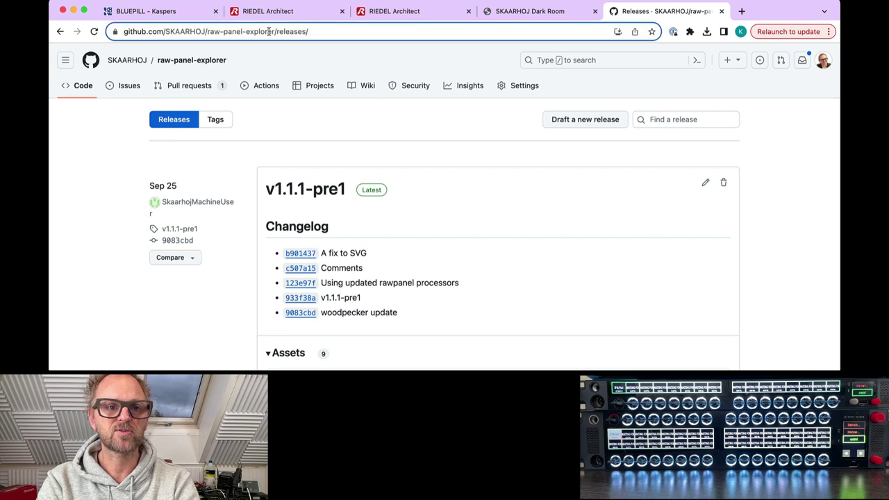
left_click_drag(232, 32, 302, 34)
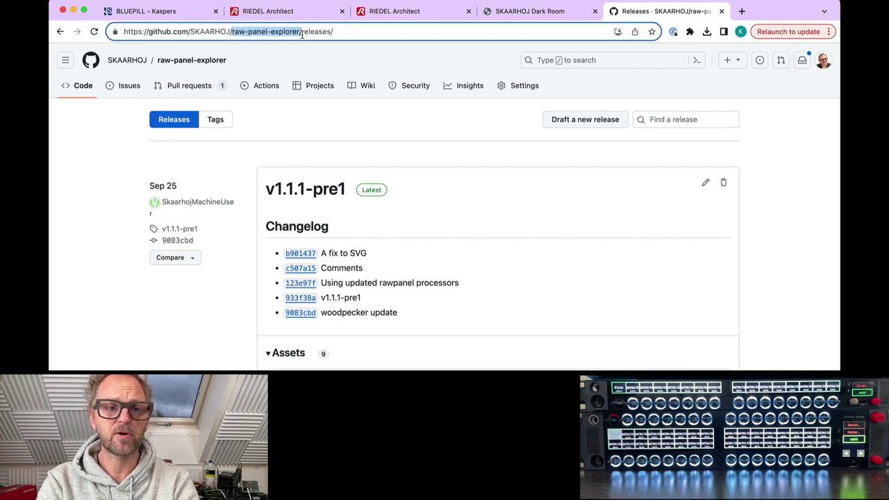
left_click(350, 31)
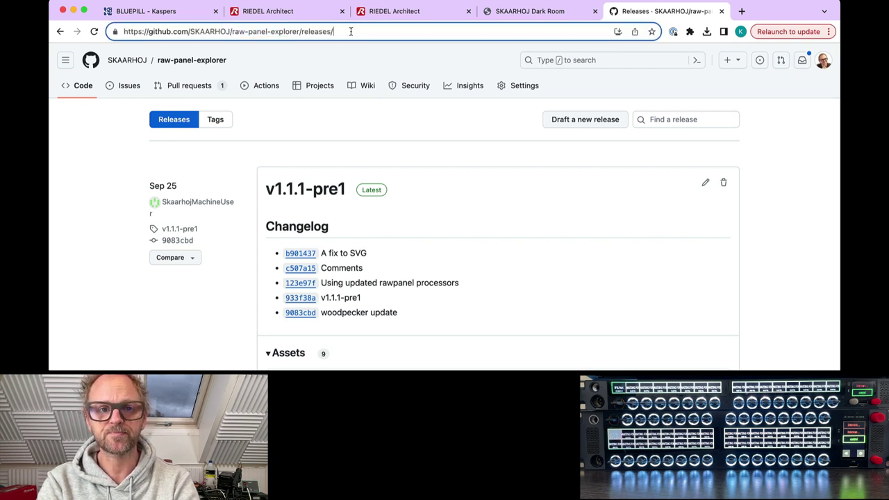
scroll(477, 264, "down", 8)
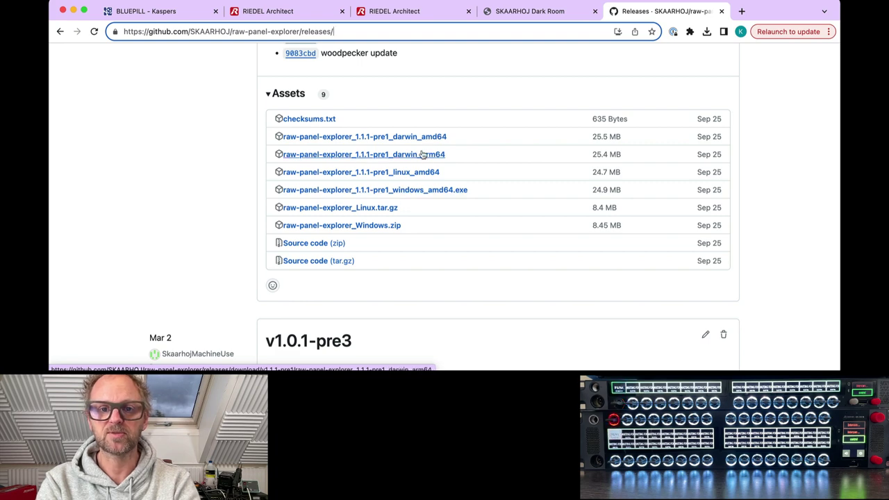
key("super+Tab")
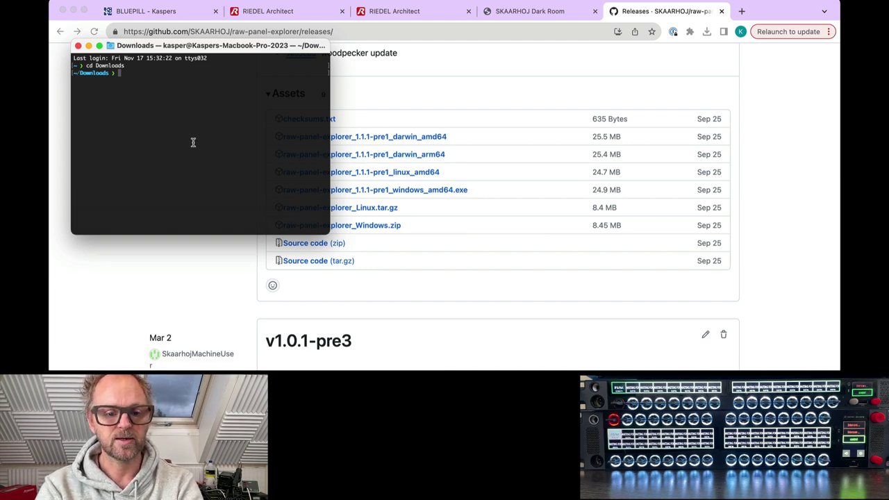
Step: Make raw-panel-explorer_1.1.1-pre1_darwin_arm64 executable with chmod +x
type("r")
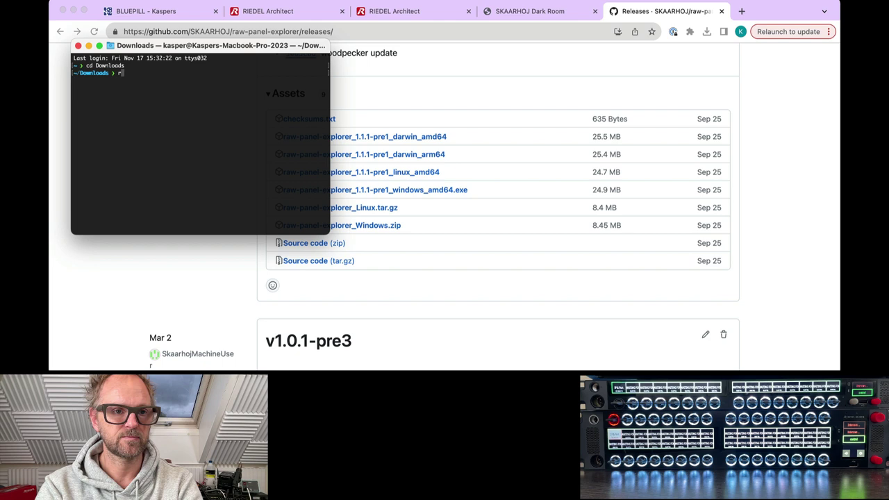
type("awmod +")
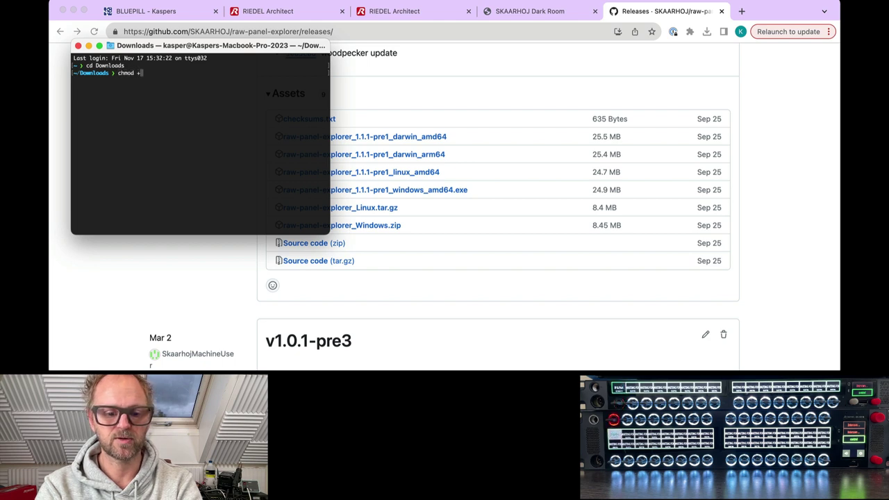
type("aw")
key("Tab")
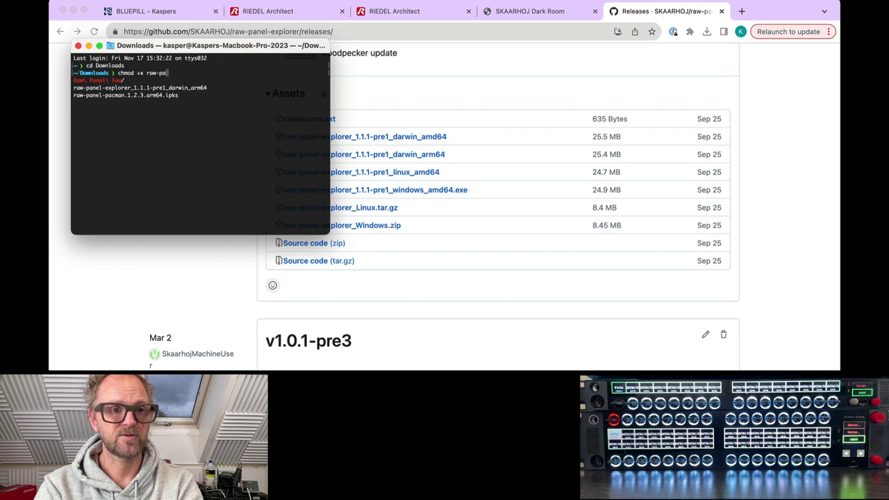
type("-pa")
key("Tab")
type("x")
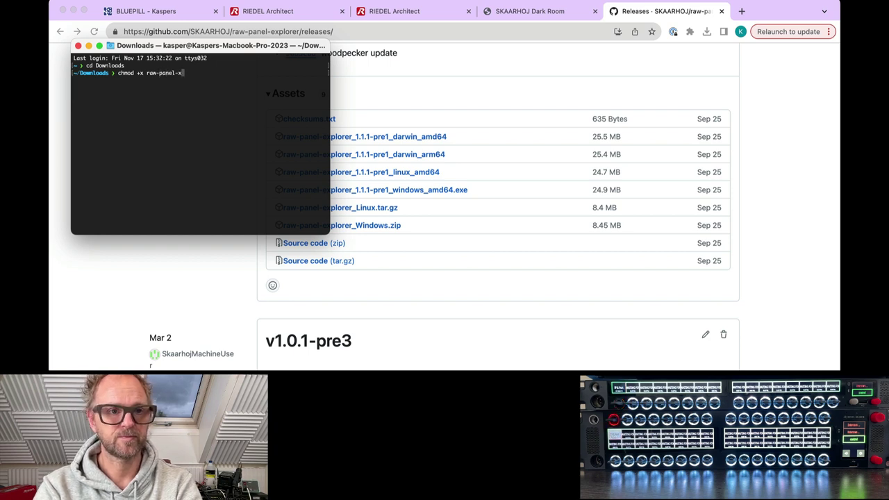
key("Tab")
key("Return")
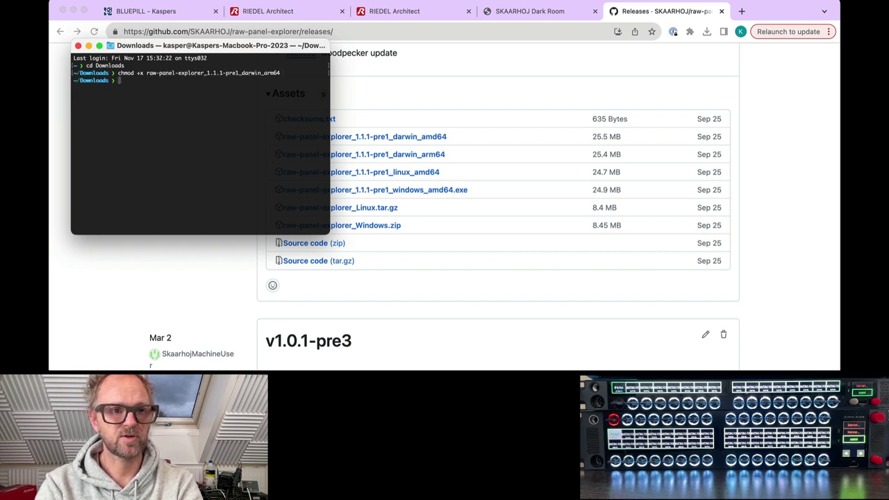
Step: Launch ./raw-panel-explorer_1.1.1-pre1_darwin_arm64 from the Downloads folder
type("./")
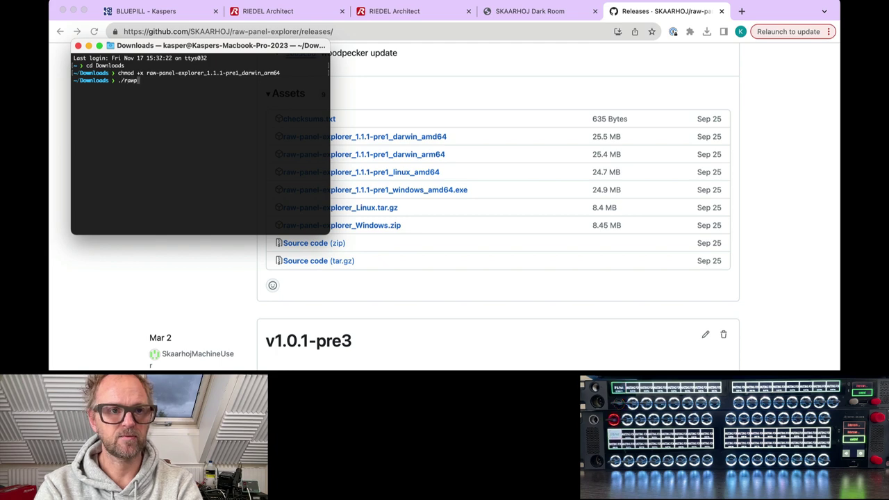
type("raw")
key("Tab")
type("p")
key("Tab")
key("Return")
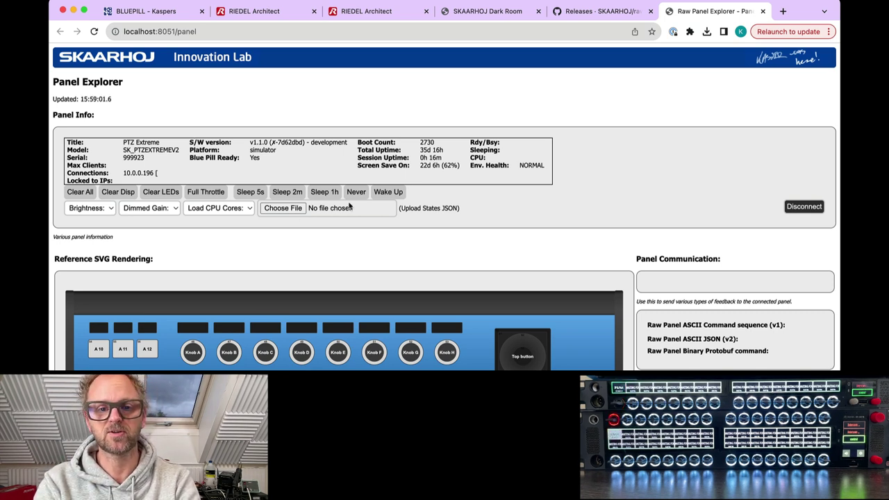
Step: Disconnect Raw Panel Explorer from the PTZ Extreme simulator panel
left_click(804, 206)
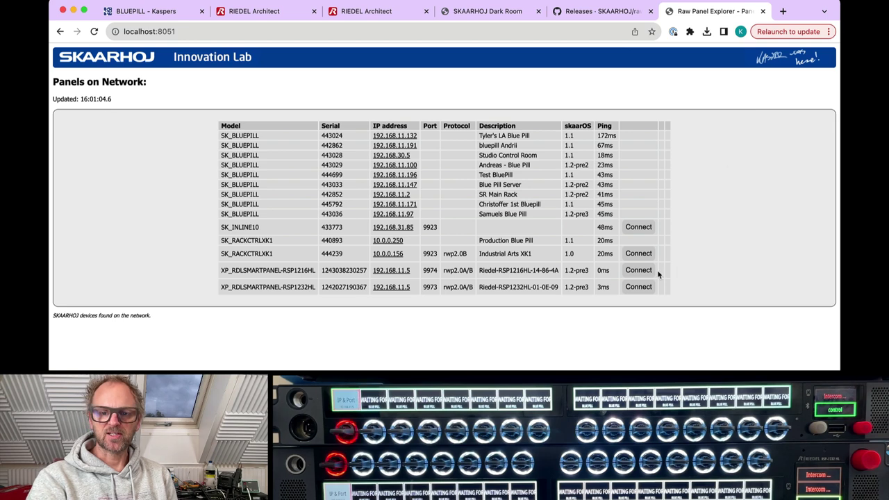
Step: Connect to the XP_RDLSMARTPANEL-RSP1216HL panel and inspect its Reference SVG Rendering
left_click(637, 271)
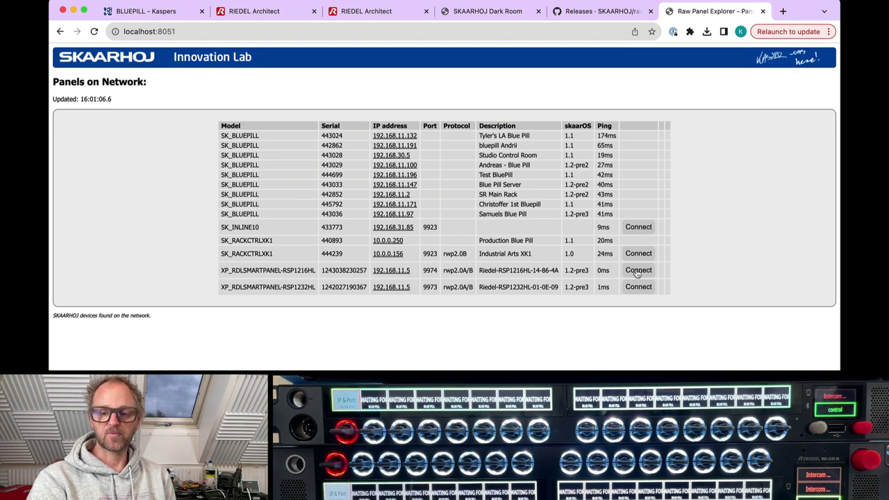
left_click(638, 271)
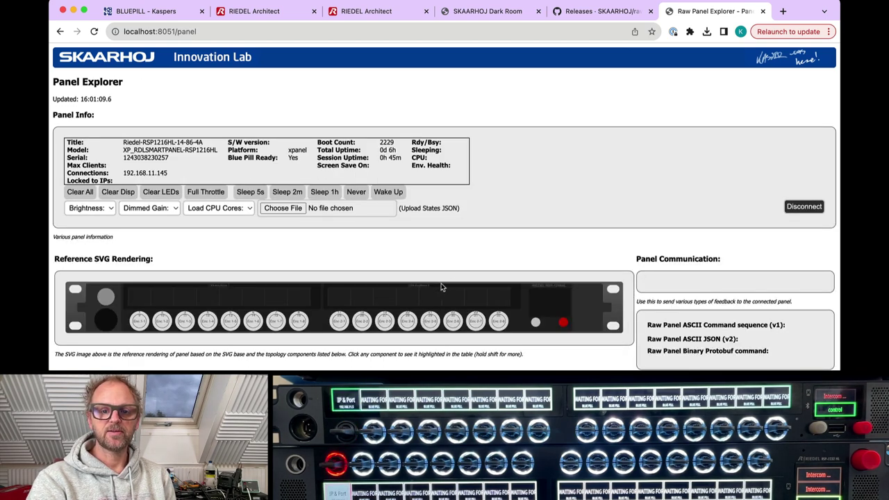
scroll(437, 285, "down", 3)
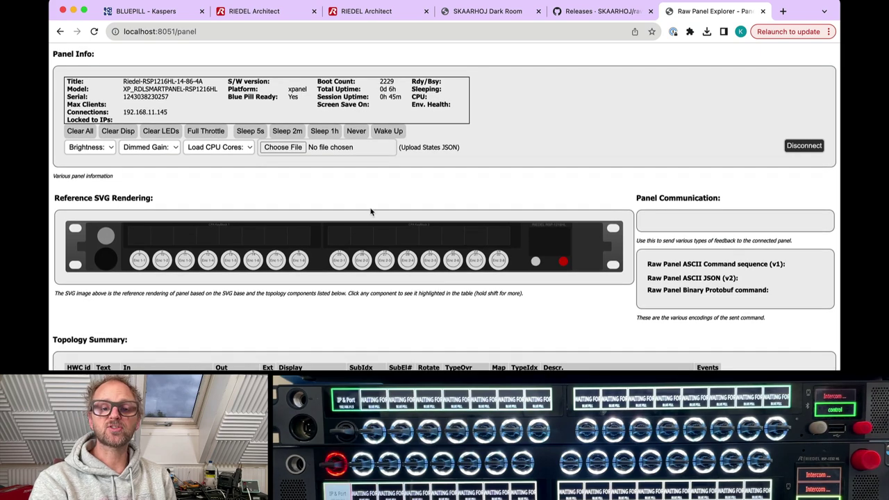
scroll(370, 212, "up", 5)
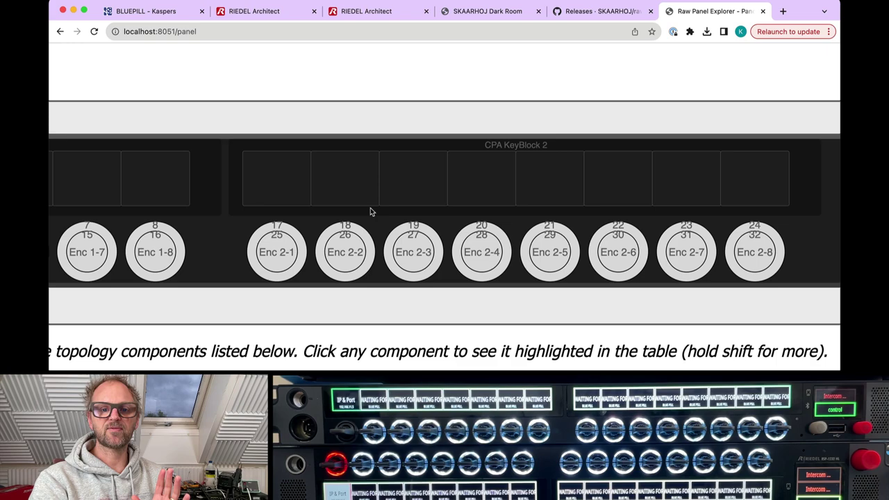
scroll(370, 212, "left", 15)
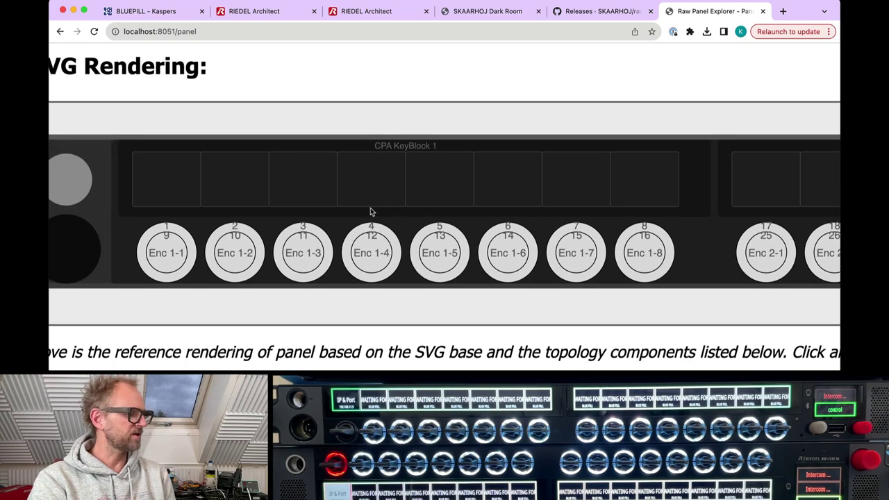
scroll(370, 212, "right", 10)
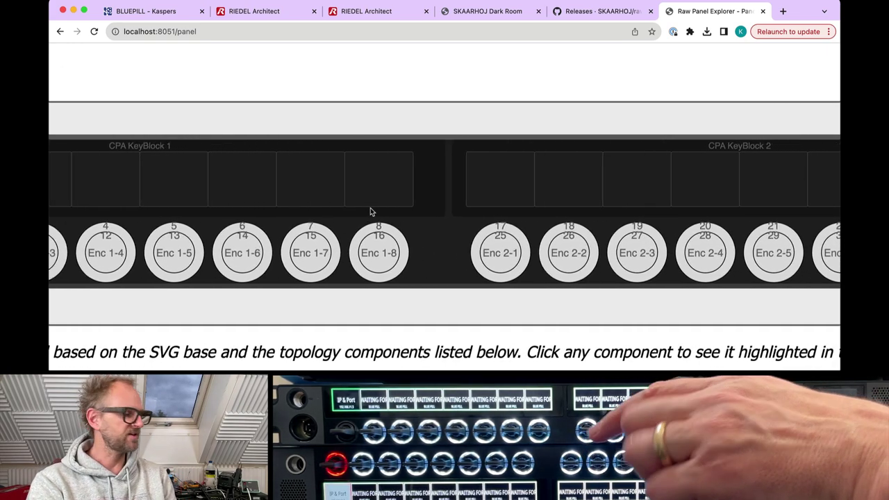
scroll(370, 211, "right", 3)
scroll(370, 211, "right", 2)
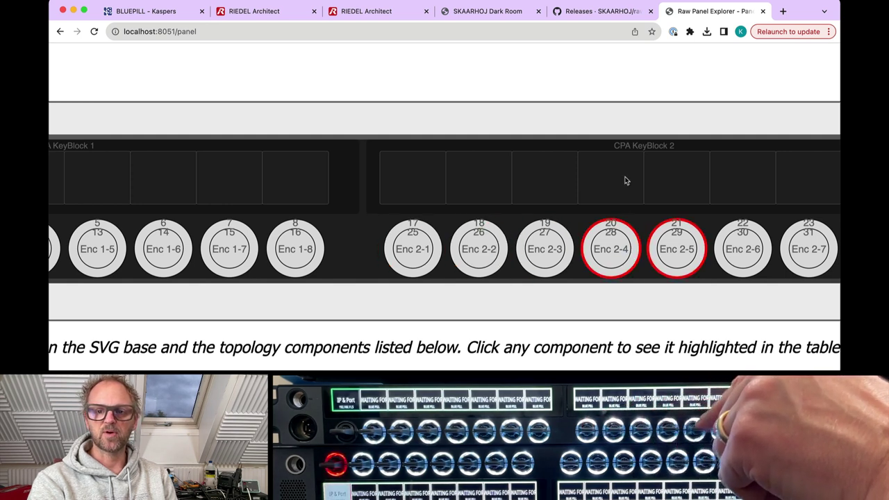
Step: Show the Panel Communication event scope plotting HWC#28 encoder events, then reset the page zoom
scroll(624, 181, "right", 10)
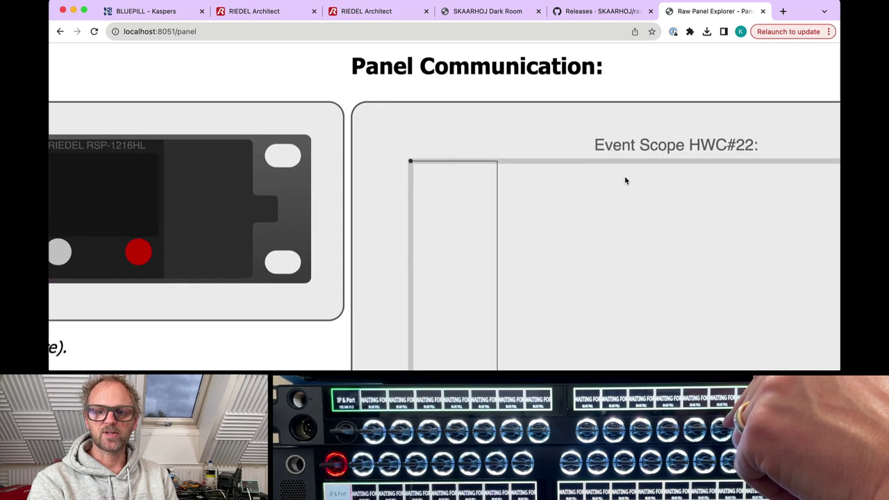
scroll(625, 181, "right", 3)
scroll(624, 181, "down", 8)
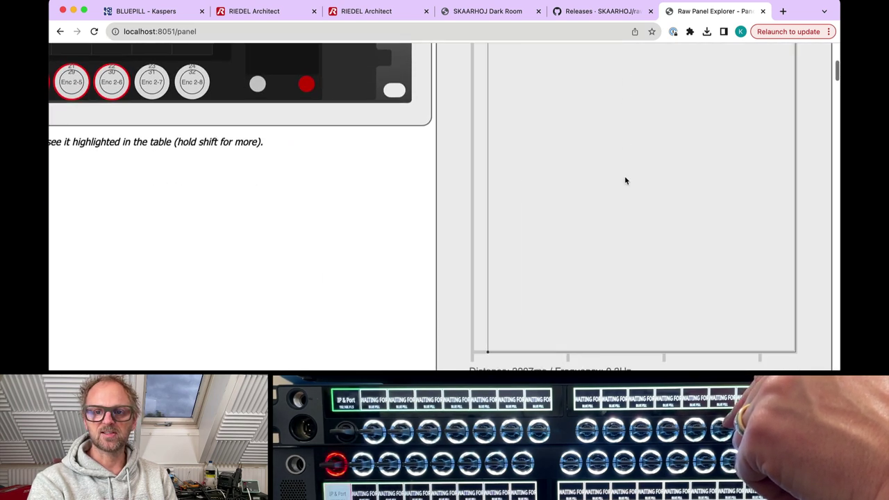
scroll(624, 180, "down", 1)
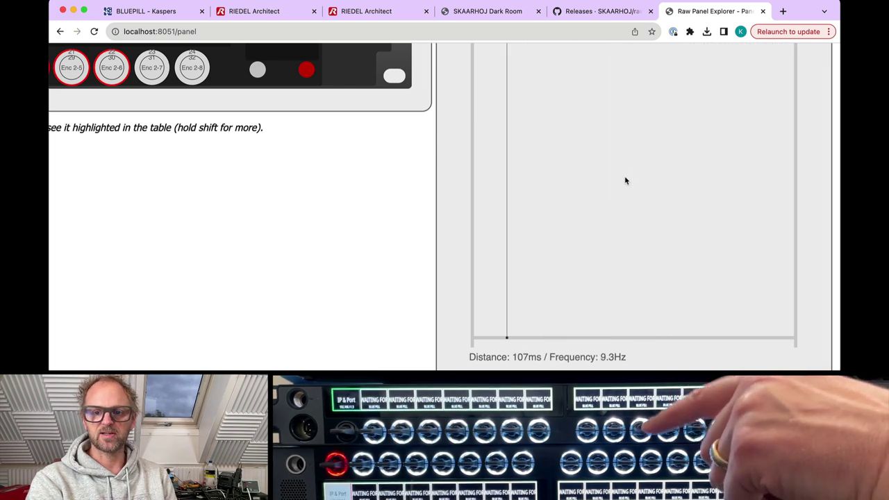
scroll(625, 180, "up", 3)
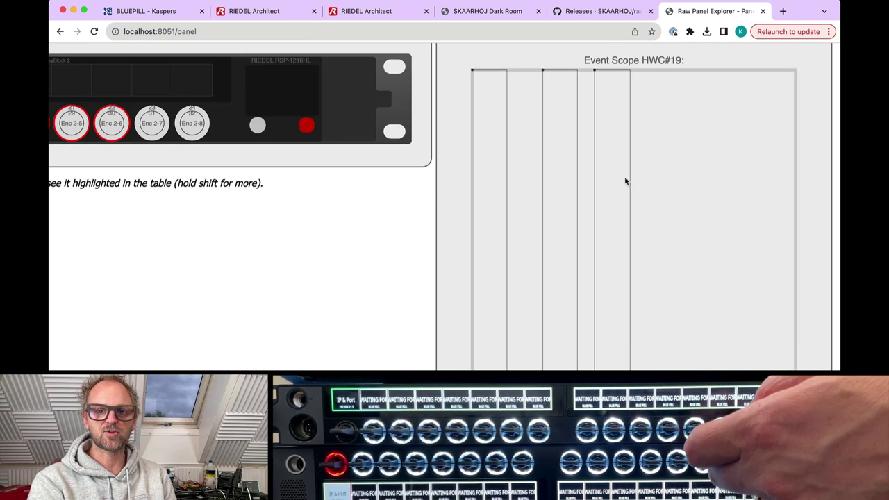
key("super+minus")
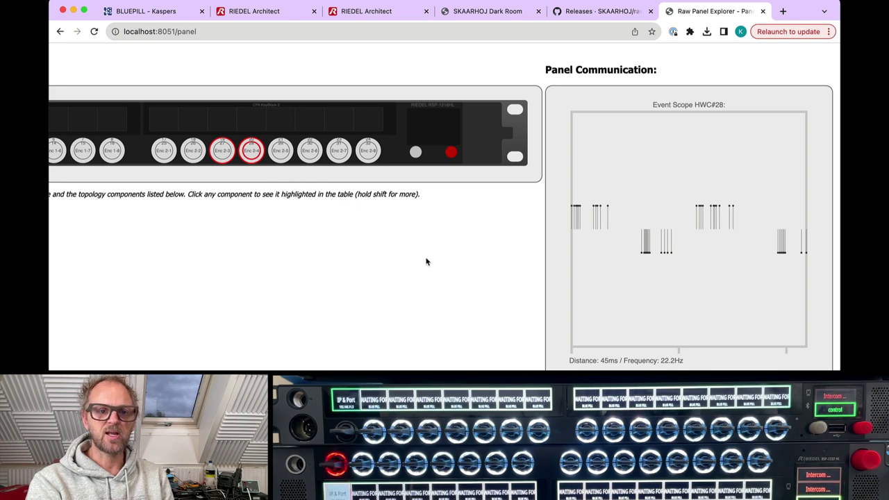
Step: Turn encoder HWC#20's light on in Red (B)
left_click(251, 150)
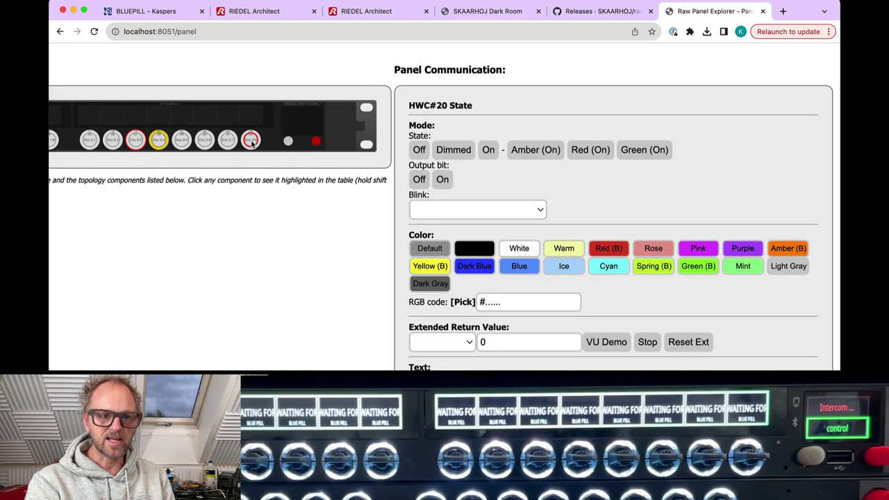
left_click(488, 149)
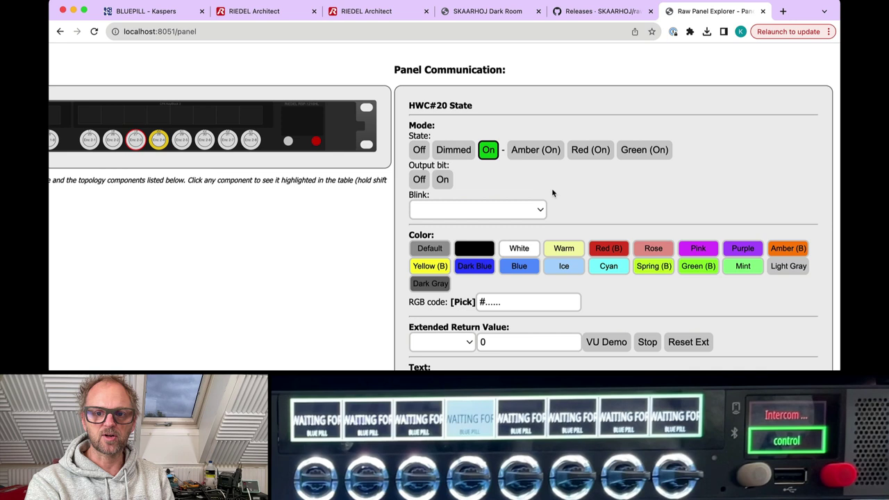
left_click(617, 255)
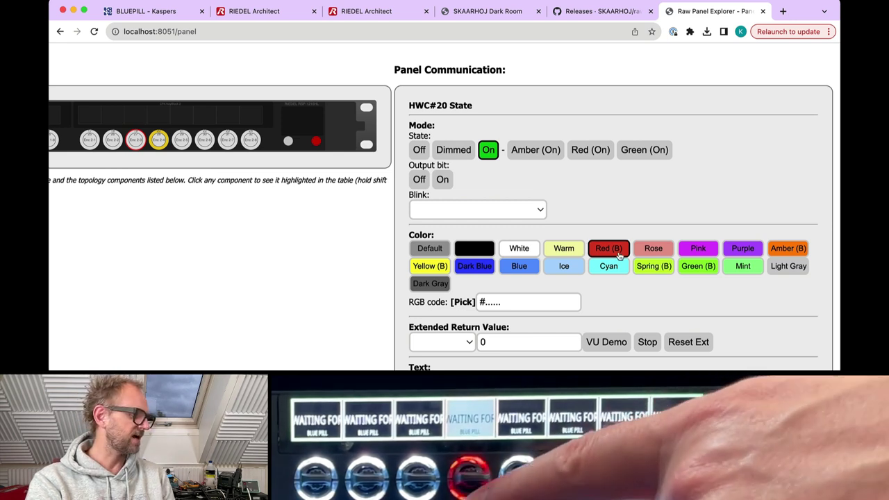
Step: Light encoder HWC#21 pink, select its JSON command line, then turn it off
left_click(184, 139)
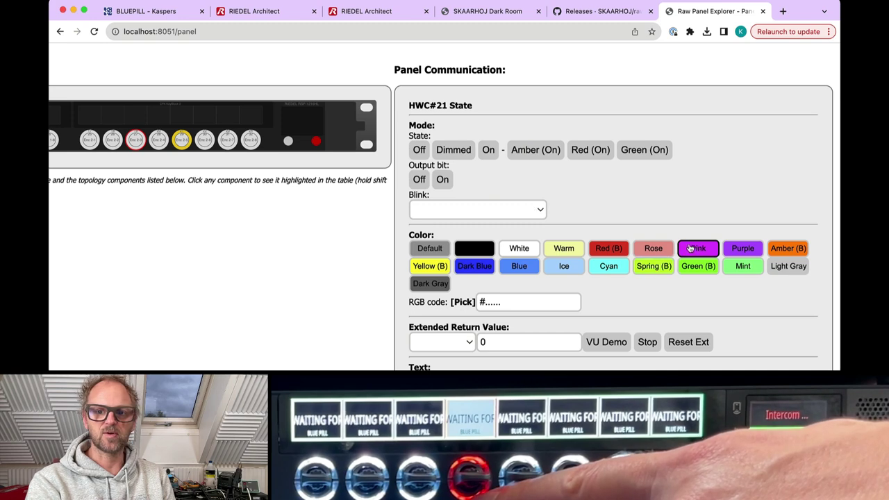
left_click(488, 149)
left_click(702, 248)
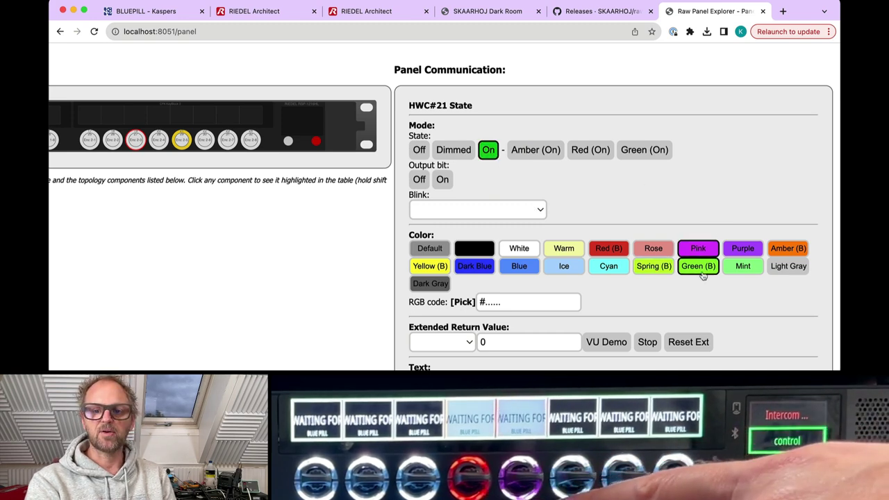
scroll(702, 271, "down", 5)
scroll(703, 276, "down", 1)
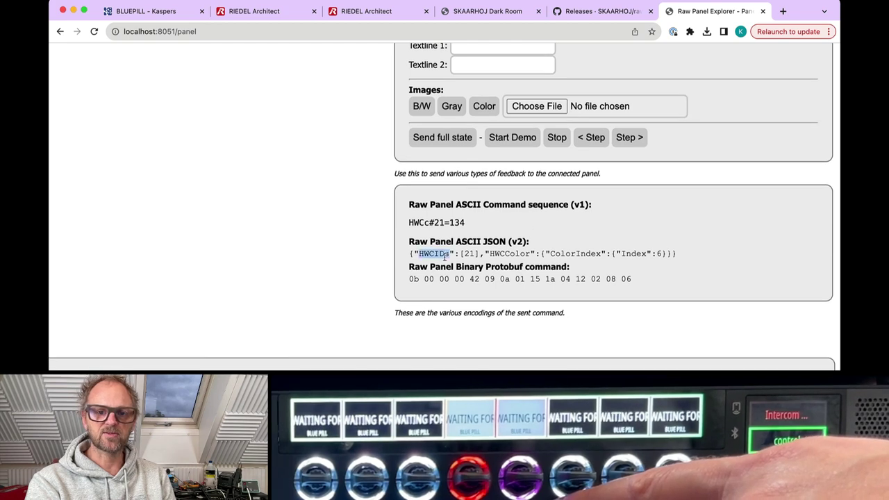
triple_click(445, 255)
key("super+c")
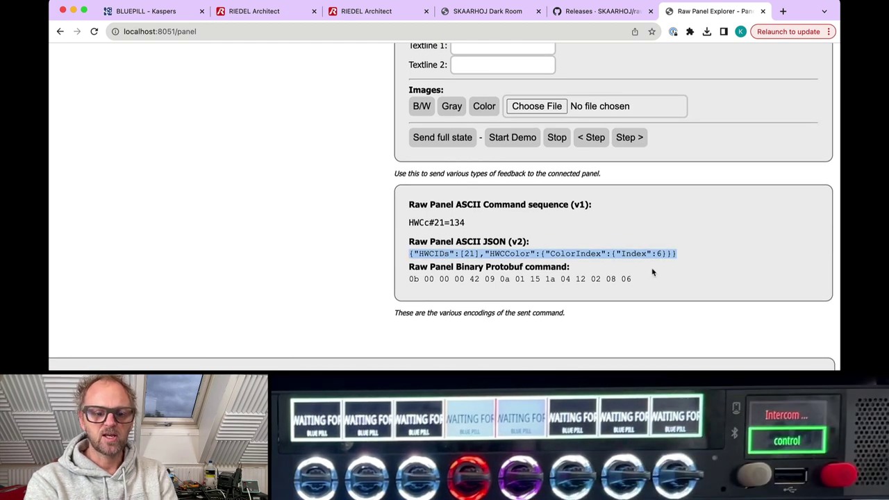
scroll(653, 272, "up", 5)
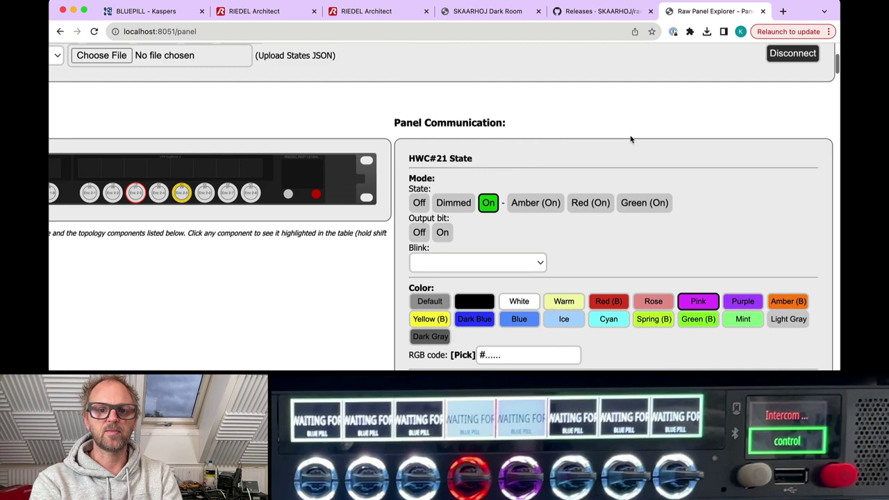
left_click(418, 203)
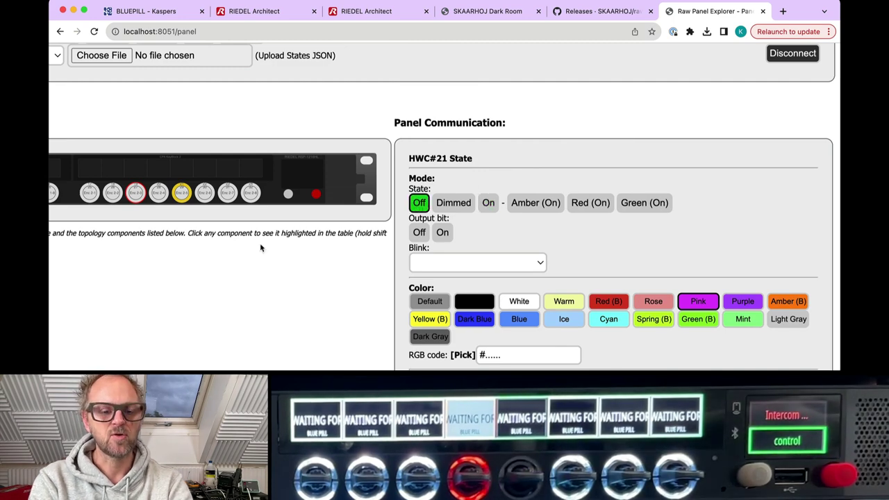
key("super+Tab")
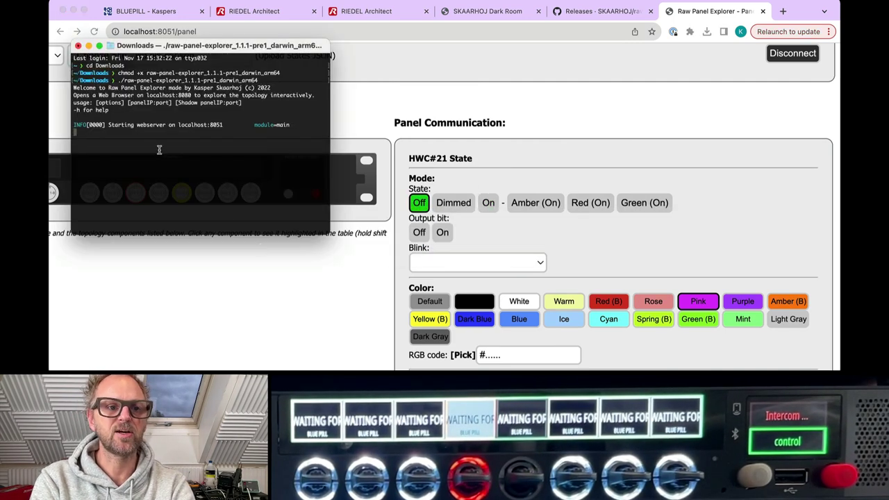
Step: Open a second Terminal window beside the server log and begin typing nc 192.168.11
key("super+n")
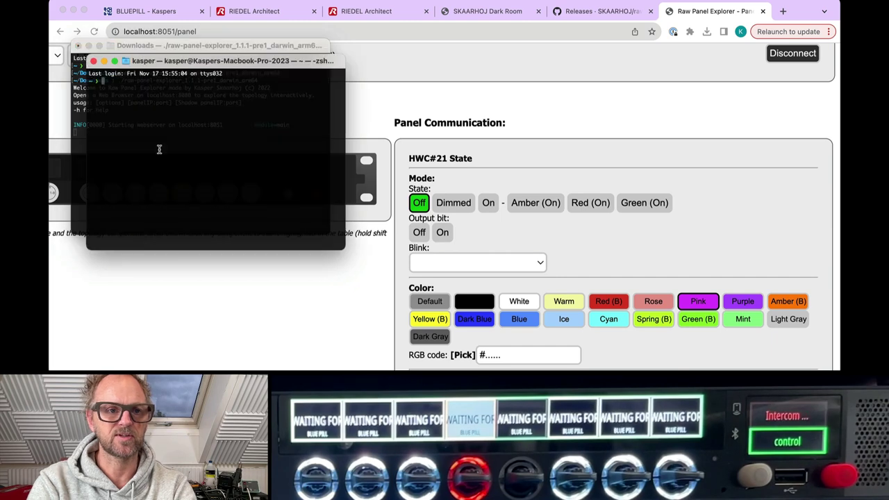
left_click_drag(184, 64, 529, 49)
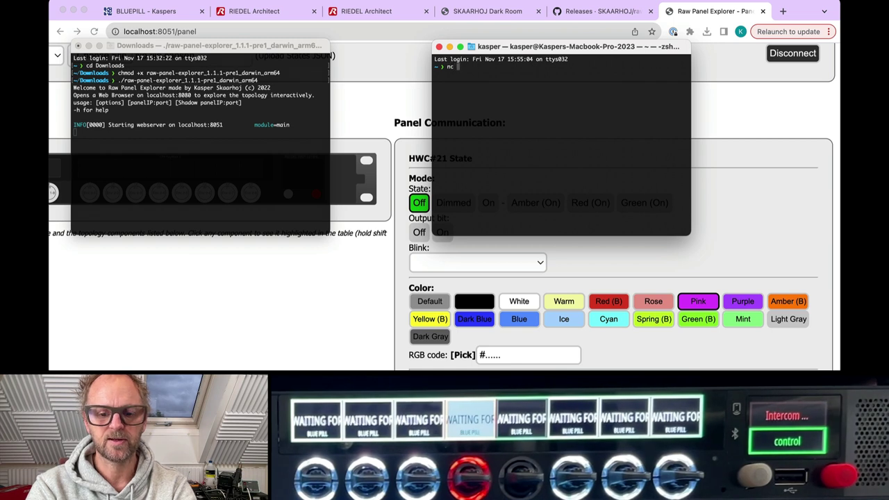
type("nc 192.168.11.5 9923")
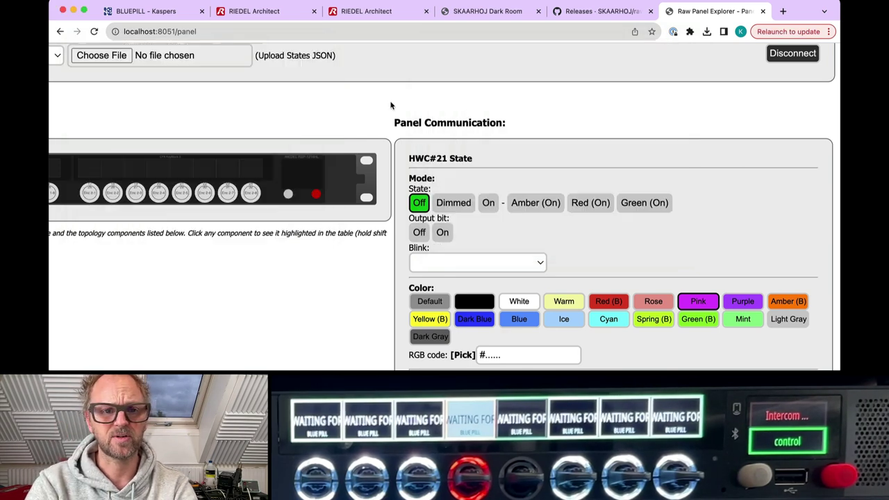
Step: Disconnect the explorer from the Riedel panel and reconnect it to the RSP1216HL
scroll(391, 105, "up", 10)
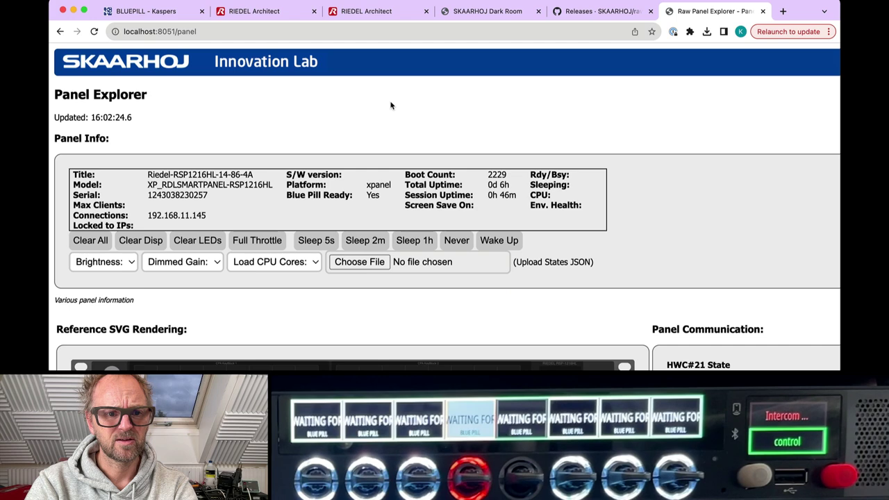
scroll(391, 105, "right", 8)
scroll(391, 104, "down", 4)
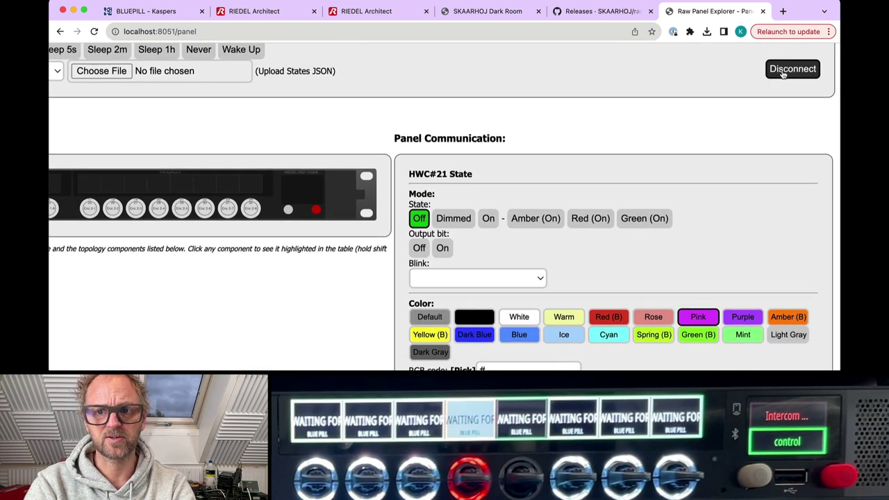
left_click(792, 67)
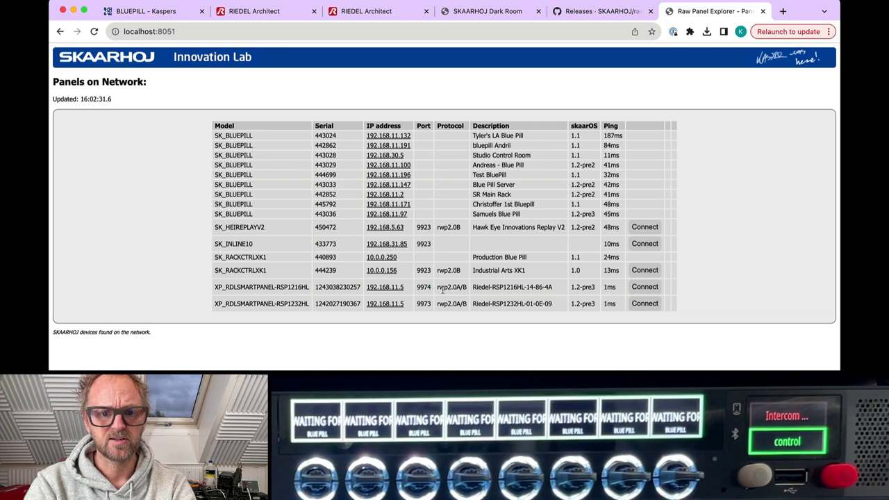
left_click(590, 11)
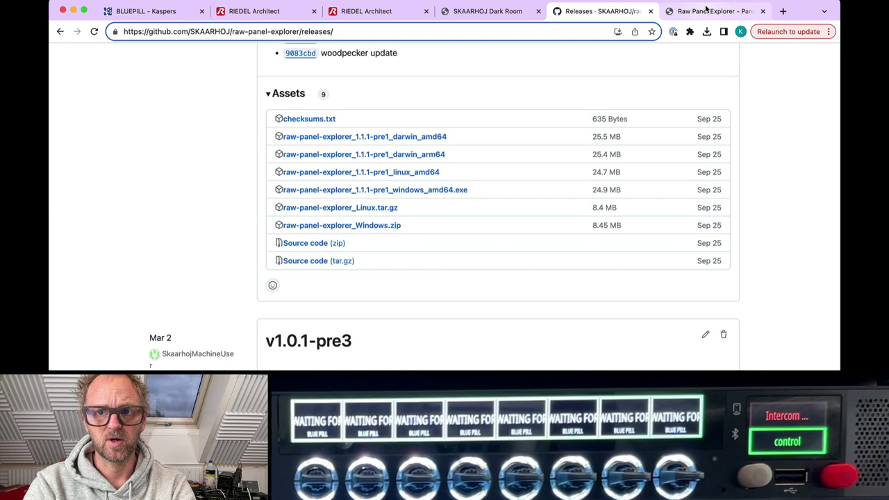
left_click(705, 11)
key("super+Tab")
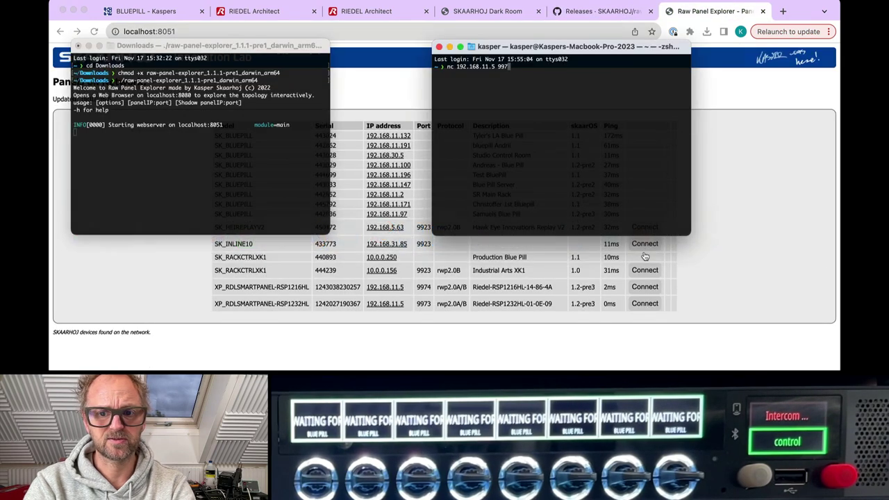
left_click(645, 289)
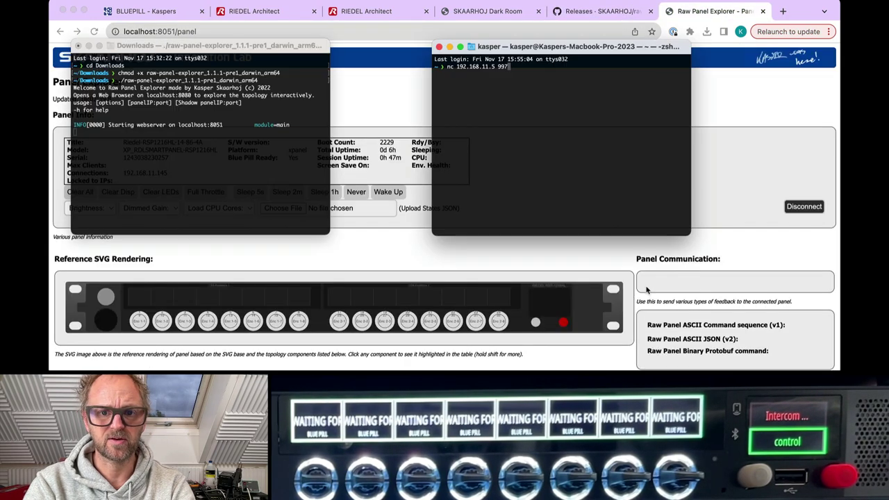
Step: Connect with nc to 192.168.11.5 port 9974 and send 'list' for the panel's details
type("4")
key("Return")
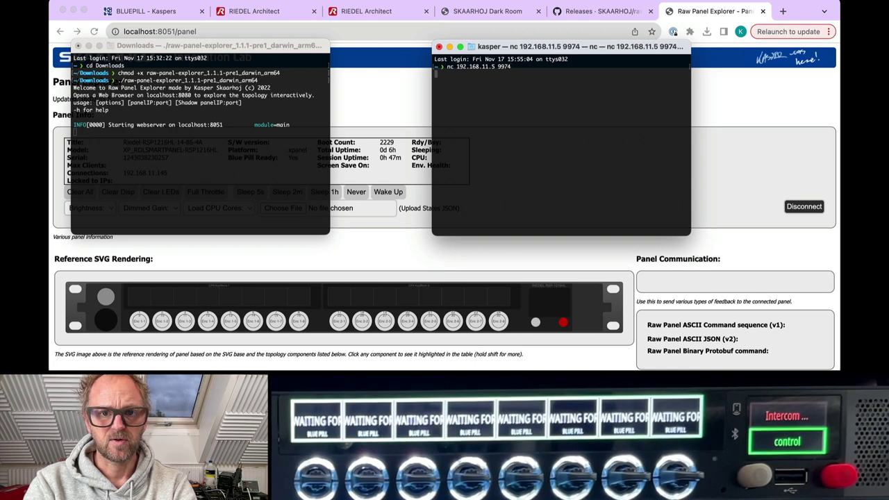
type("list")
key("Return")
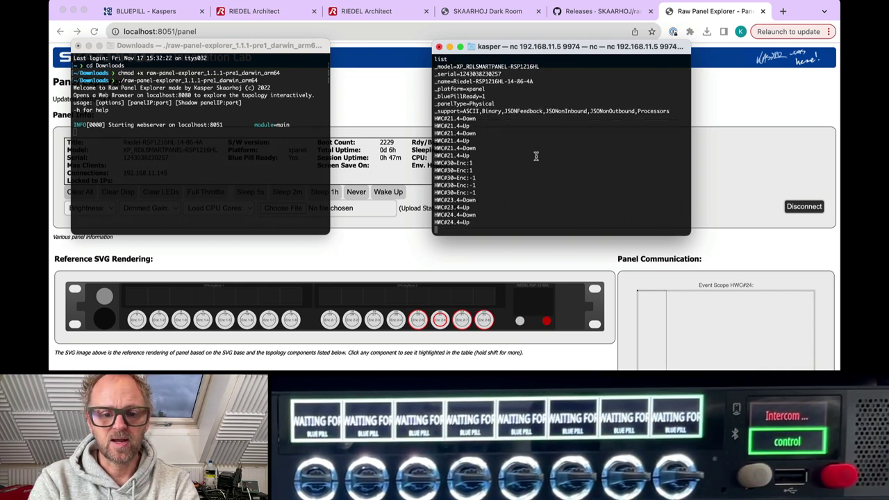
Step: Send the JSON HWCColor command (ColorIndex 6) for HWC#21, then paste it again
key("super+v")
key("Return")
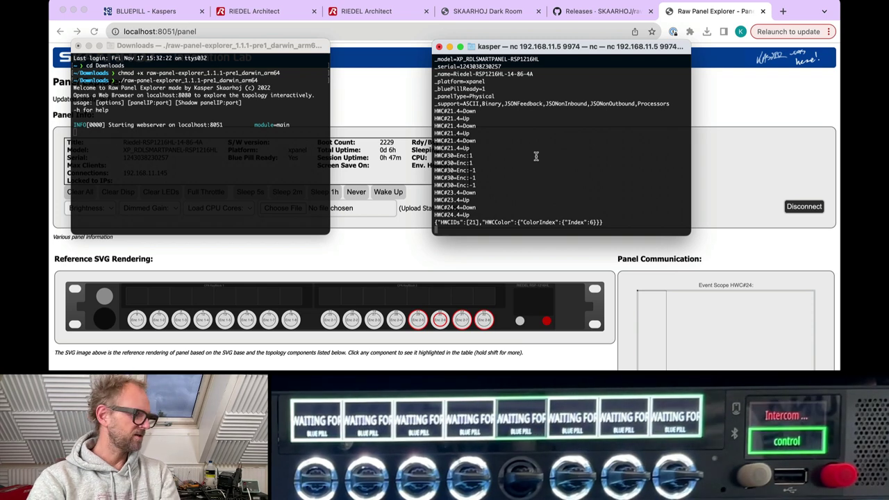
key("Return")
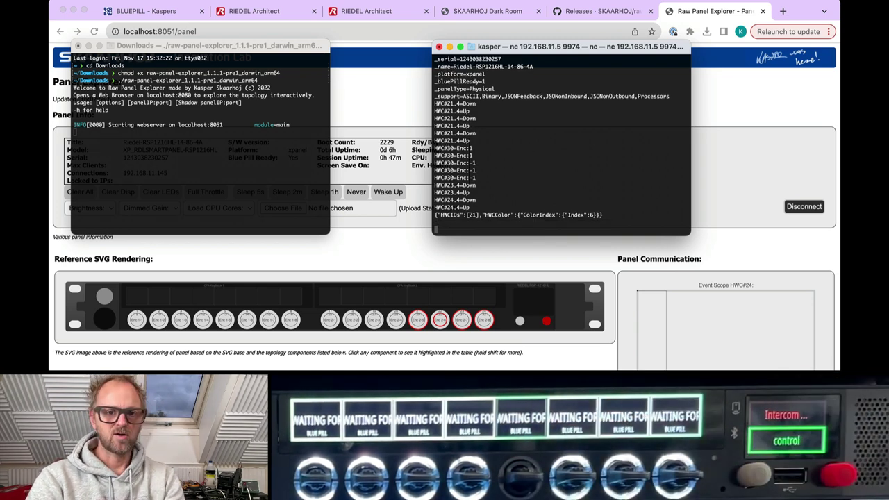
key("super+v")
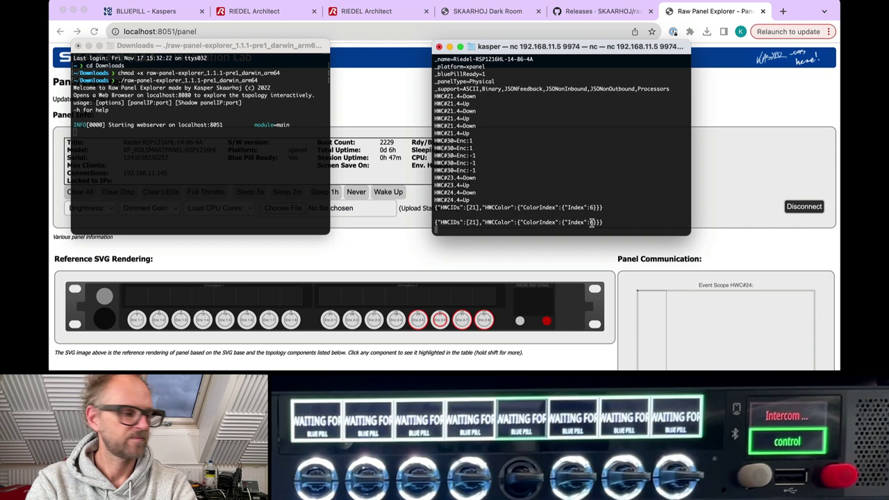
Step: Turn on encoder HWC#21's LED in Pink and send its full state to the panel
left_click(599, 14)
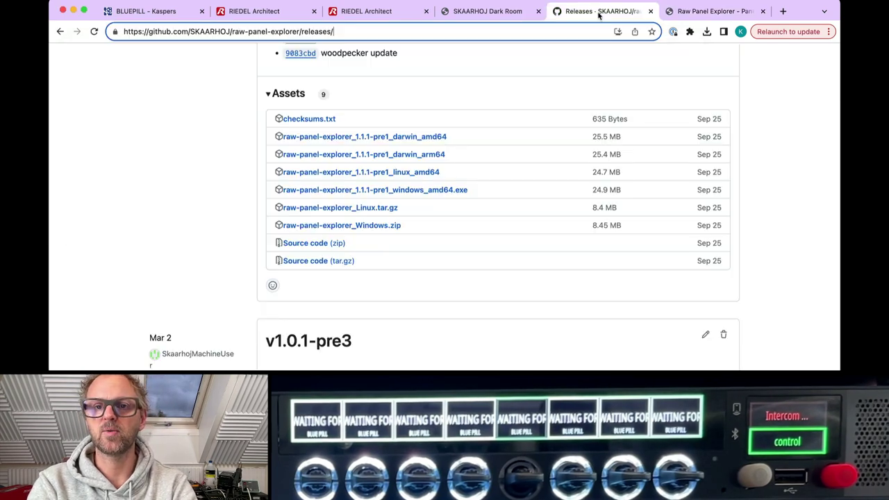
left_click(707, 11)
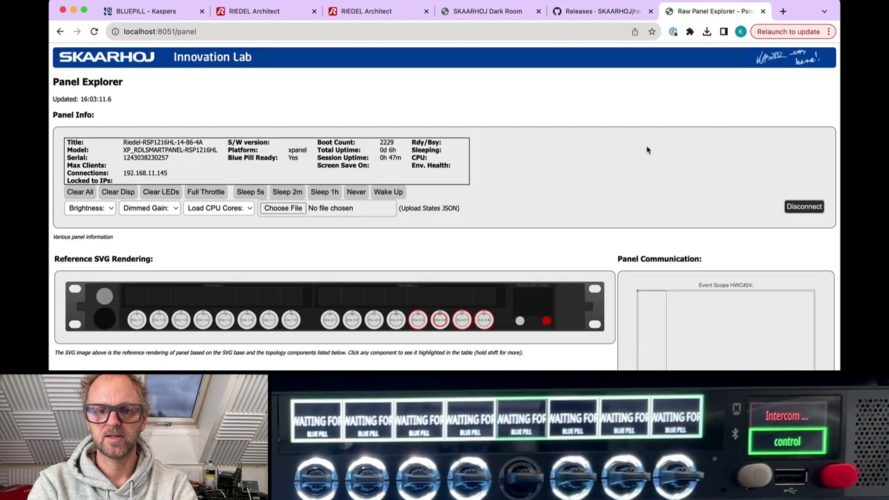
scroll(641, 236, "down", 5)
scroll(641, 236, "up", 2)
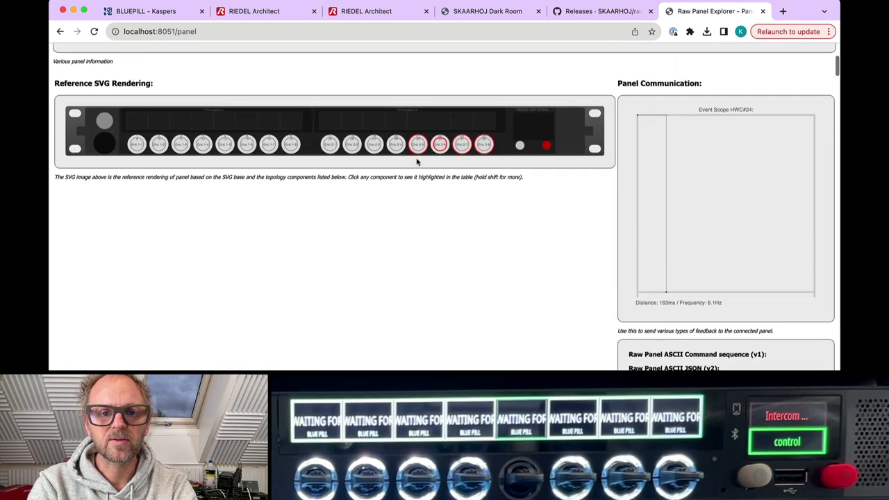
left_click(417, 141)
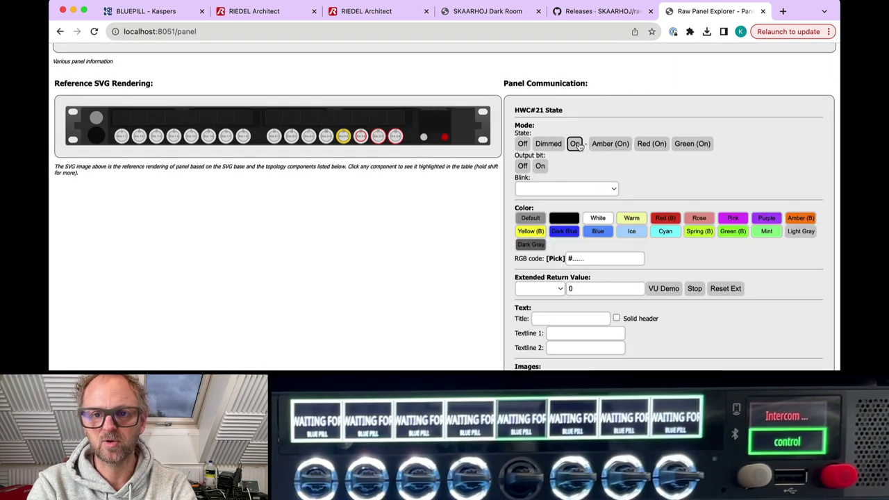
left_click(576, 144)
left_click(735, 220)
scroll(660, 209, "down", 5)
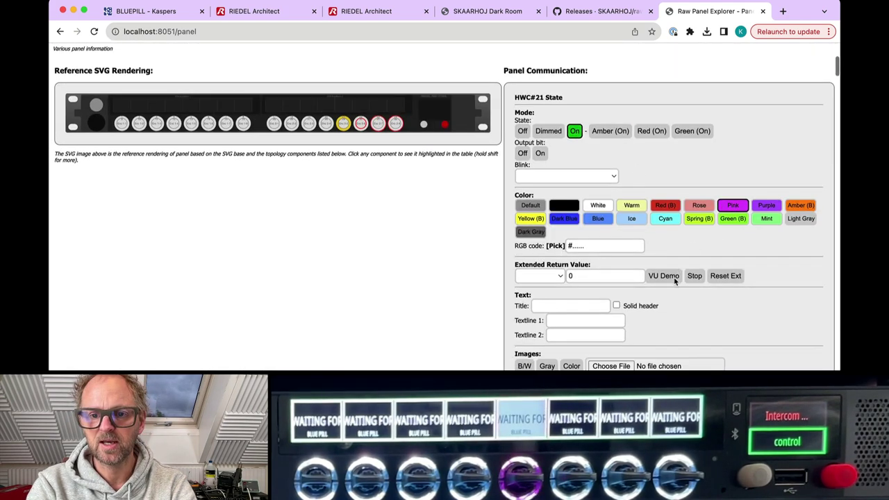
left_click(533, 77)
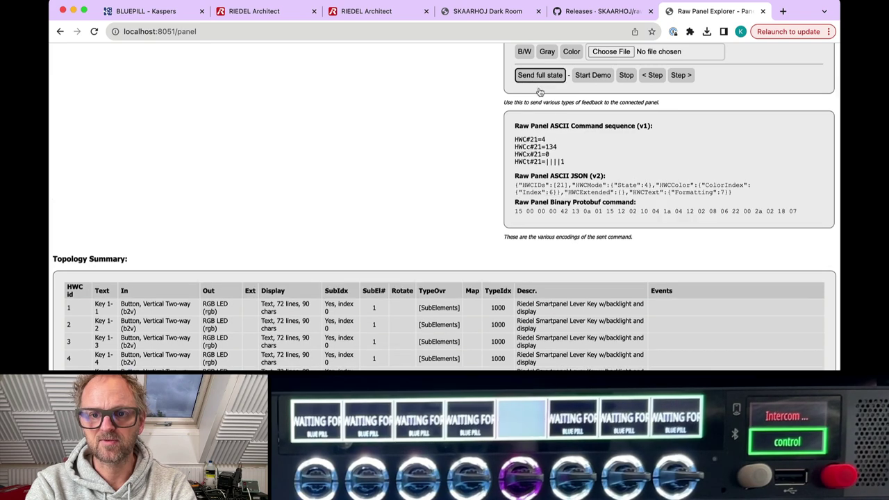
Step: Select the command's JSON encoding and check the received JSON in the Terminal nc log
left_click_drag(734, 195, 516, 189)
scroll(580, 166, "up", 10)
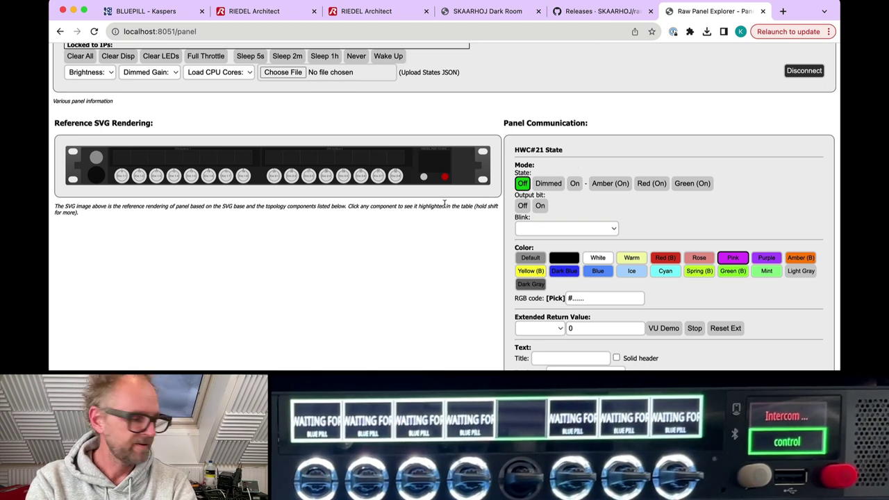
key("super+Tab")
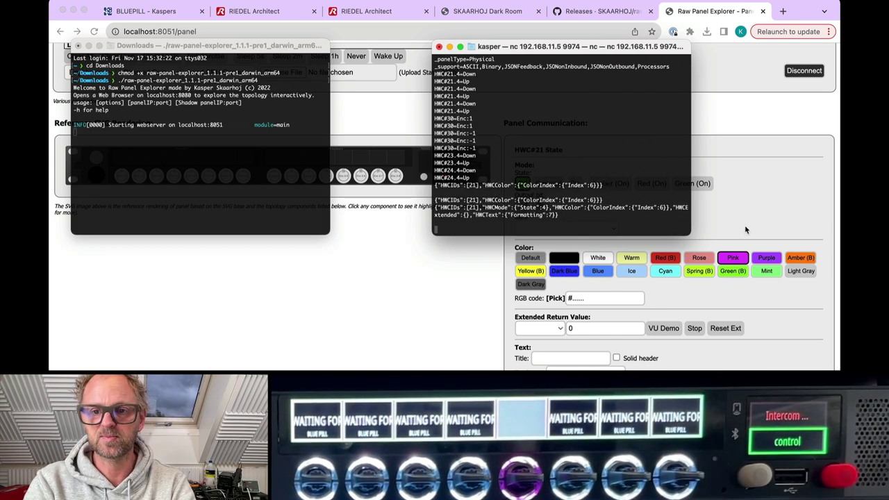
scroll(763, 198, "down", 3)
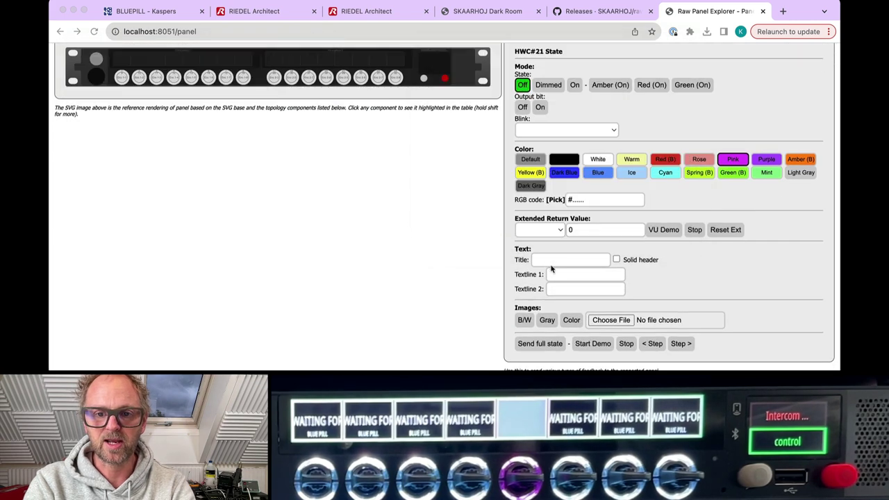
Step: Set HWC#21's title to 'Title' and text line 1 to 'HELLO!', then select the JSON encoding line
left_click(550, 266)
left_click(550, 259)
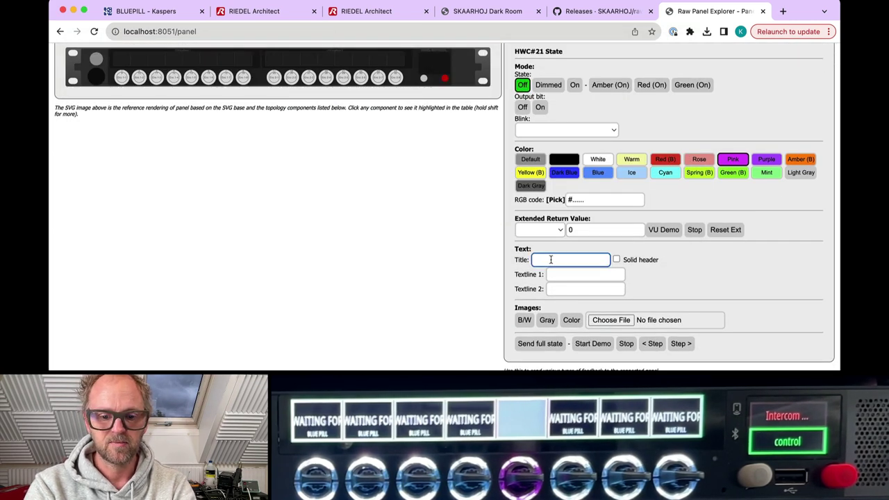
type("Title")
key("Return")
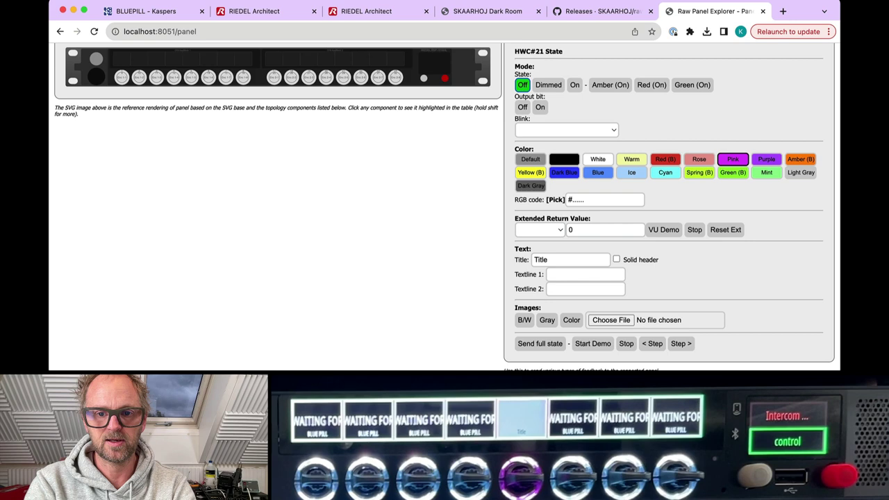
left_click(579, 278)
type("K")
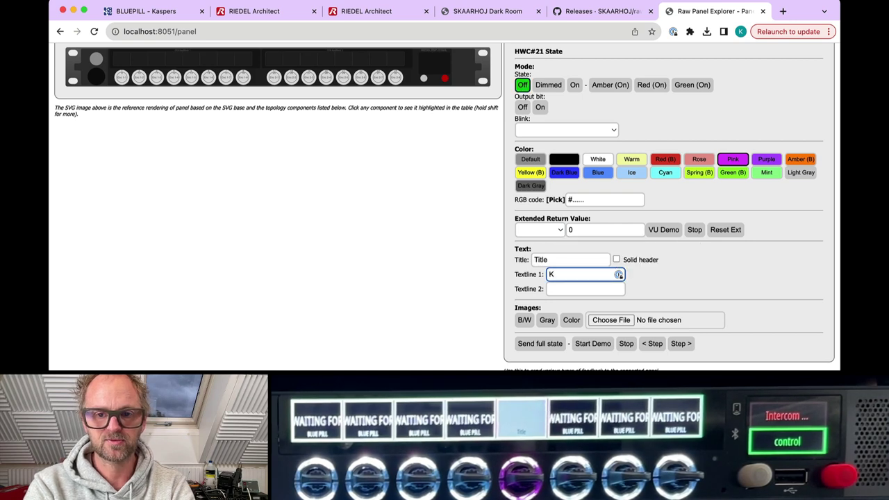
key("Return")
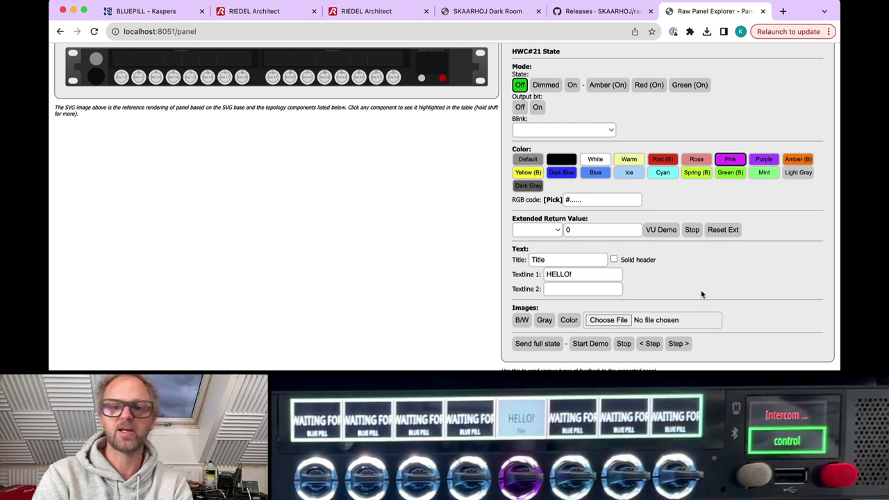
scroll(721, 318, "down", 3)
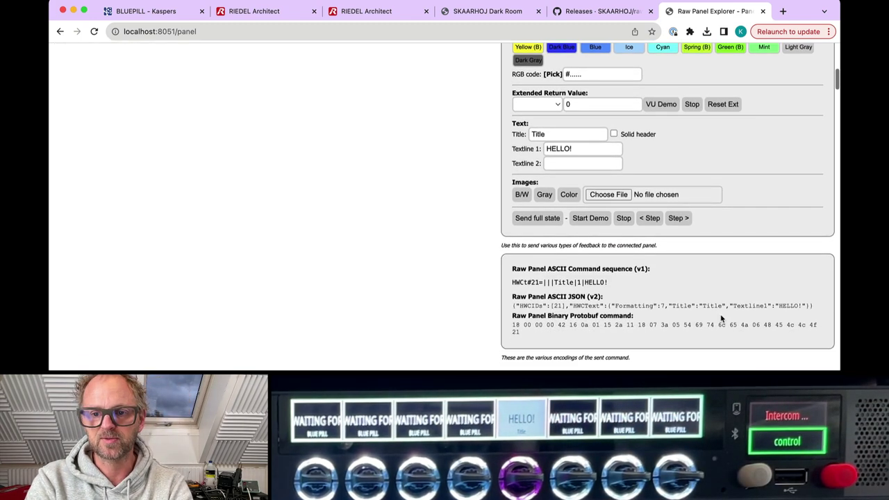
triple_click(730, 306)
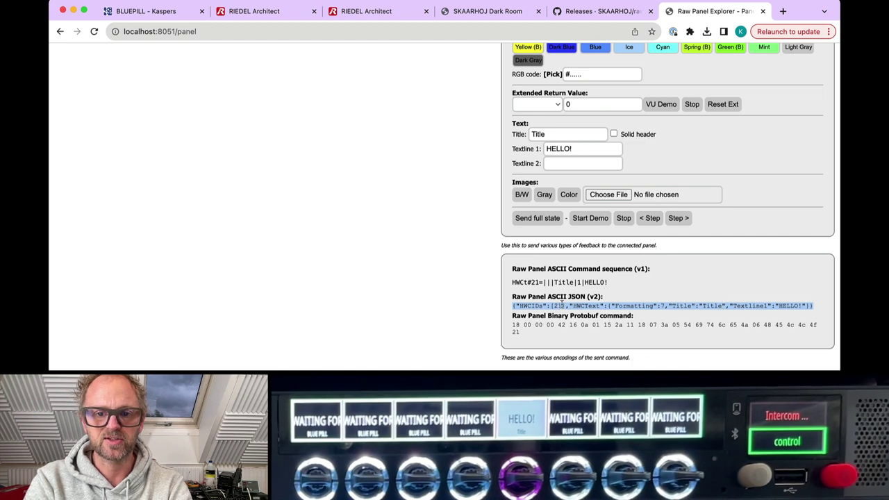
Step: Turn key 21's LED off, delete its 'Title' text, and view the JSON commands in the Terminal log
scroll(585, 212, "up", 10)
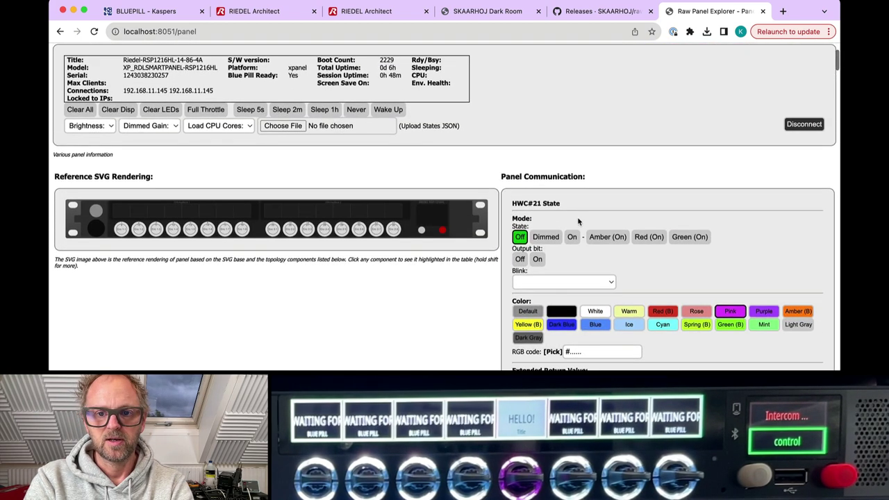
scroll(574, 265, "down", 10)
scroll(573, 280, "up", 4)
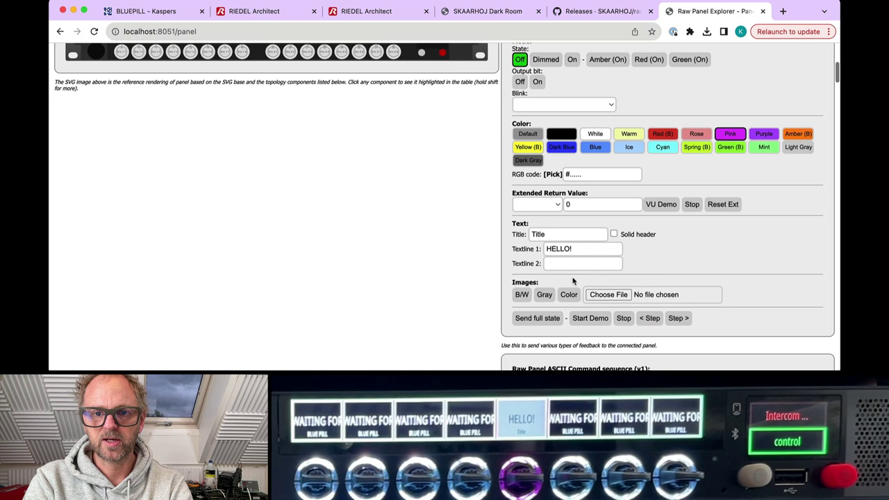
left_click(572, 71)
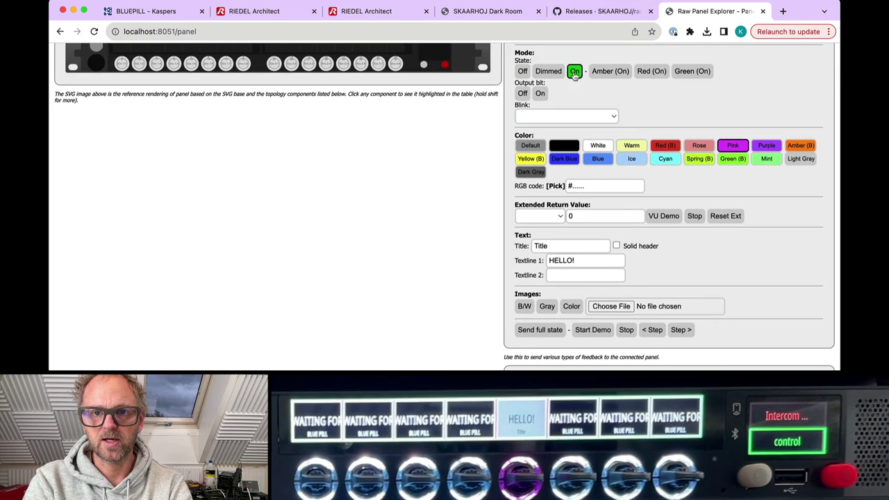
left_click(519, 71)
left_click(579, 261)
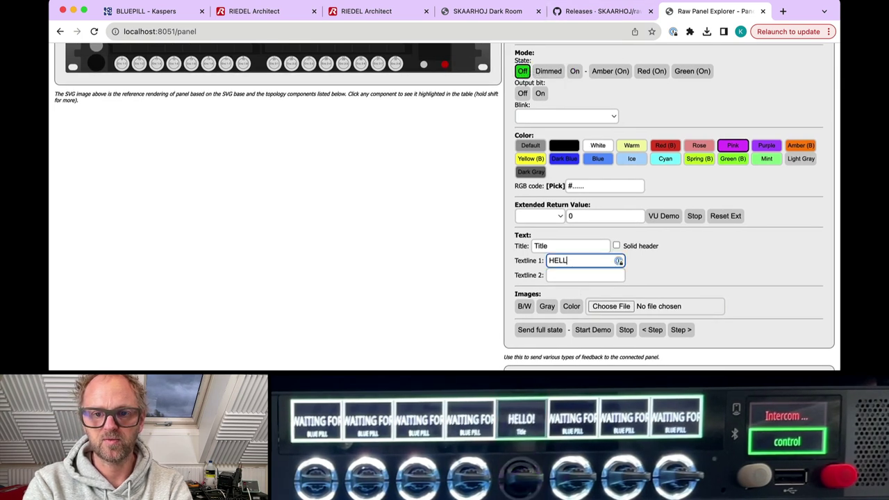
double_click(555, 248)
key("BackSpace")
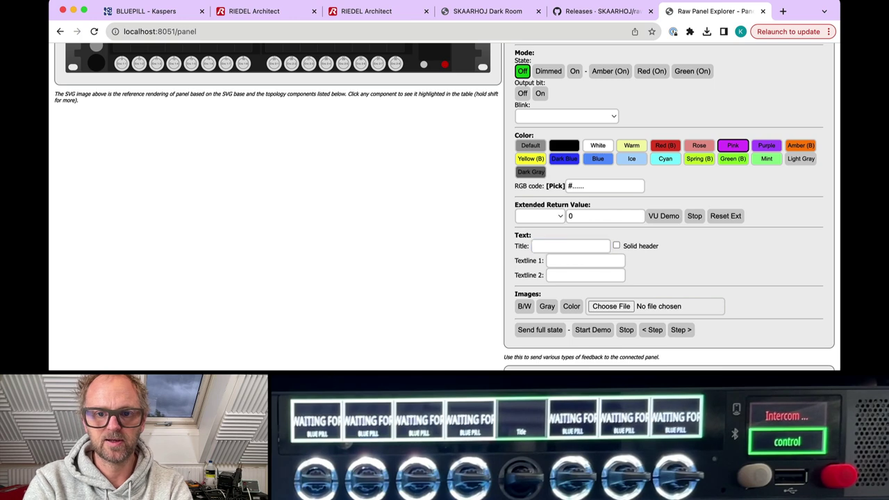
key("super+Tab")
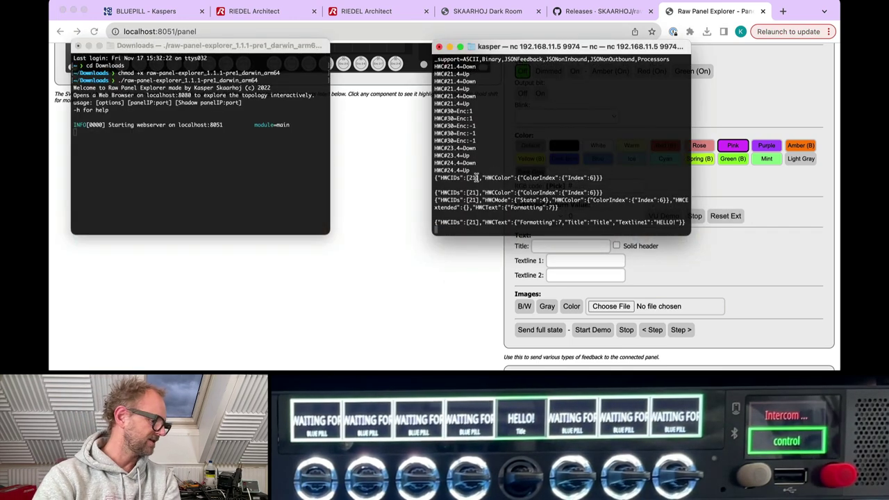
key("Return")
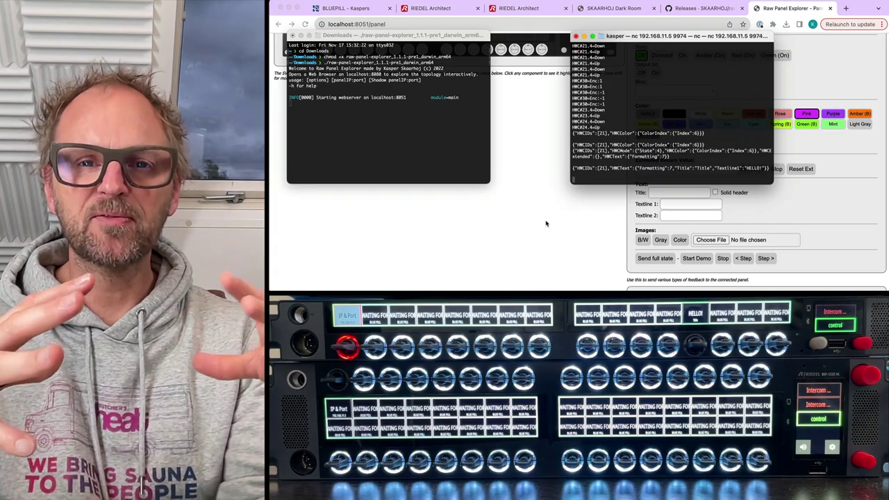
Step: Disconnect Raw Panel Explorer from the RSP1216HL panel
left_click(546, 224)
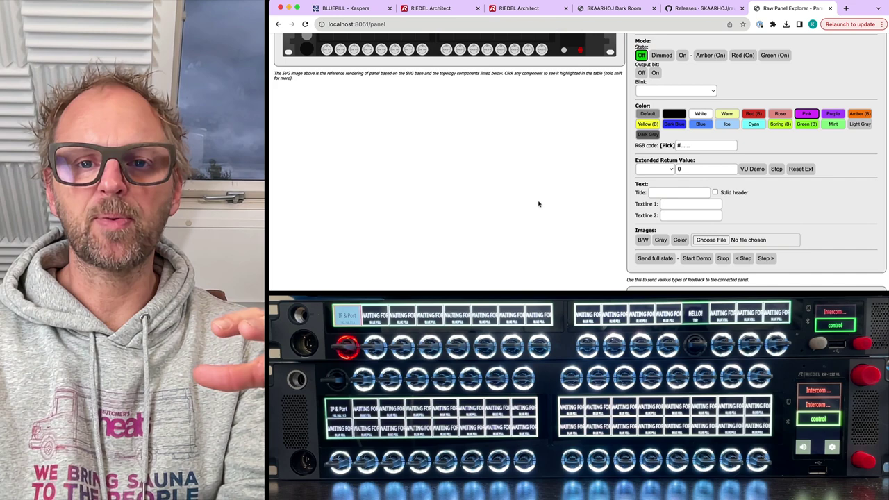
scroll(542, 216, "up", 5)
scroll(539, 203, "up", 2)
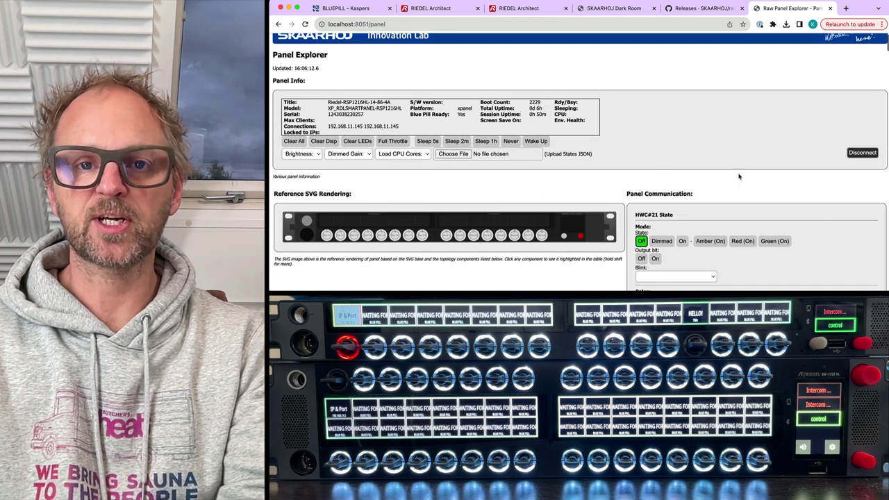
left_click(862, 152)
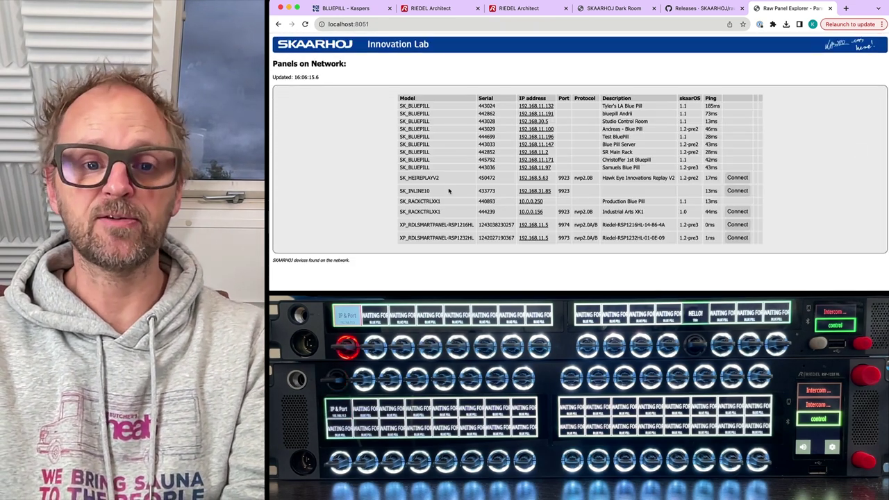
Step: Connect to XP_RDLSMARTPANEL-RSP1232HL and review its rendering with Enc 4-7 and 4-8 touched
left_click(740, 241)
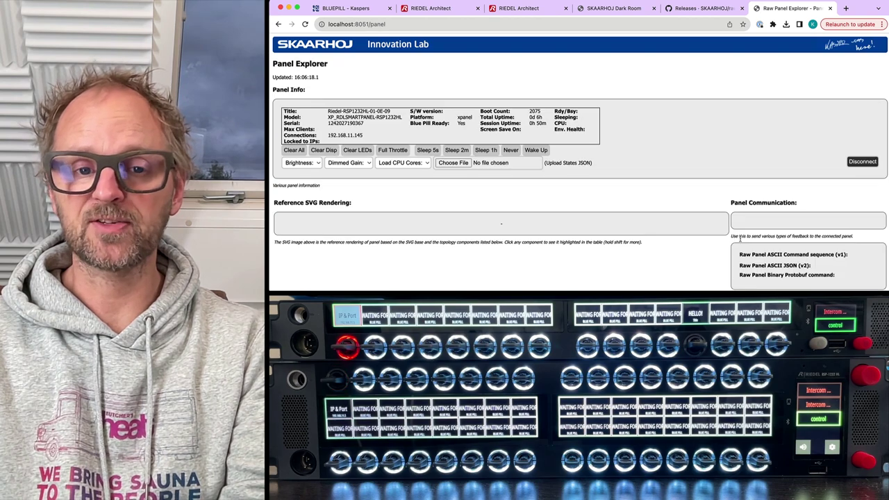
scroll(604, 204, "down", 3)
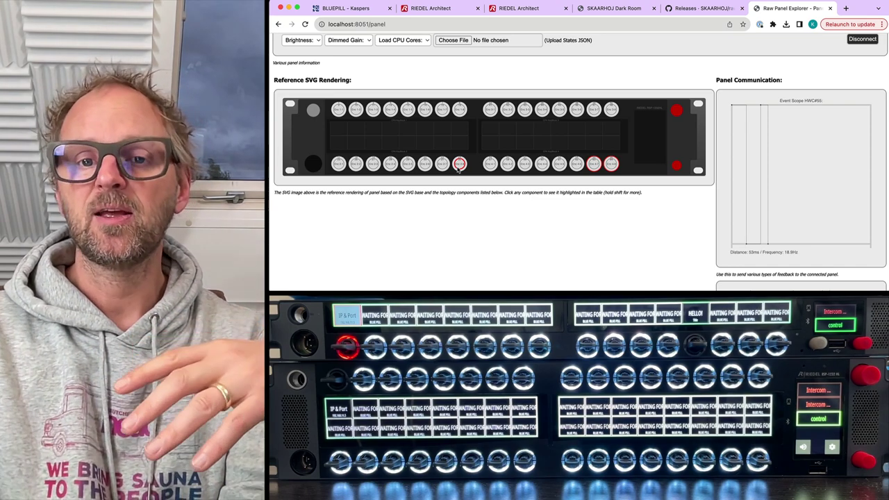
scroll(585, 226, "down", 2)
scroll(588, 228, "up", 2)
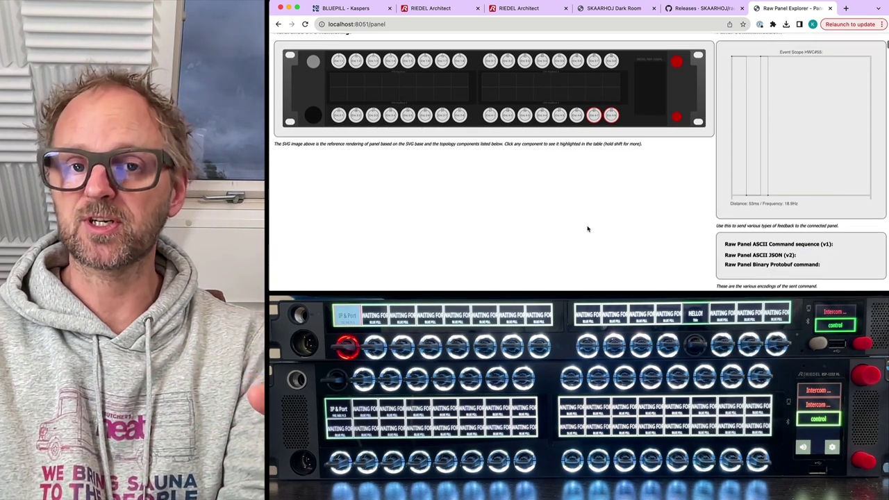
scroll(587, 227, "up", 1)
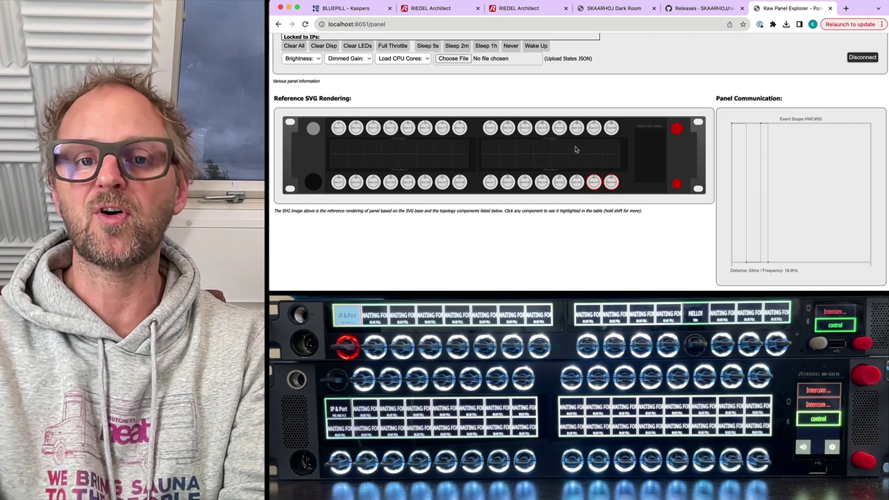
scroll(575, 149, "up", 5)
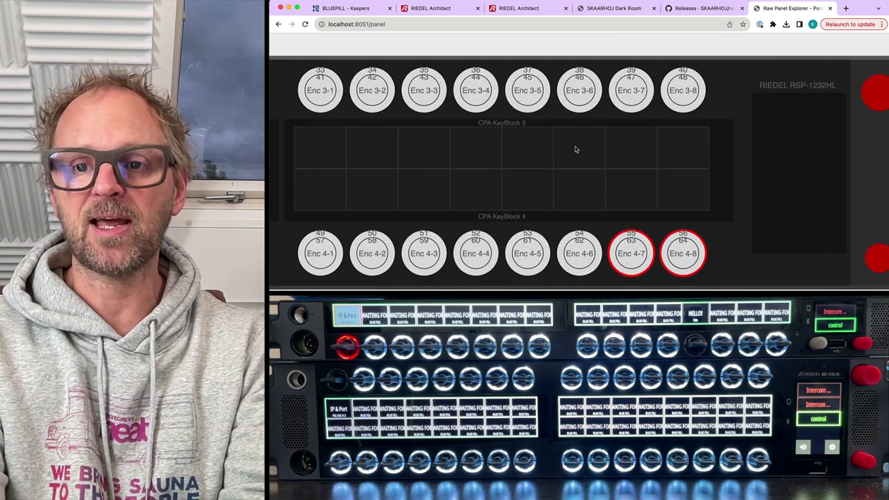
scroll(575, 149, "down", 5)
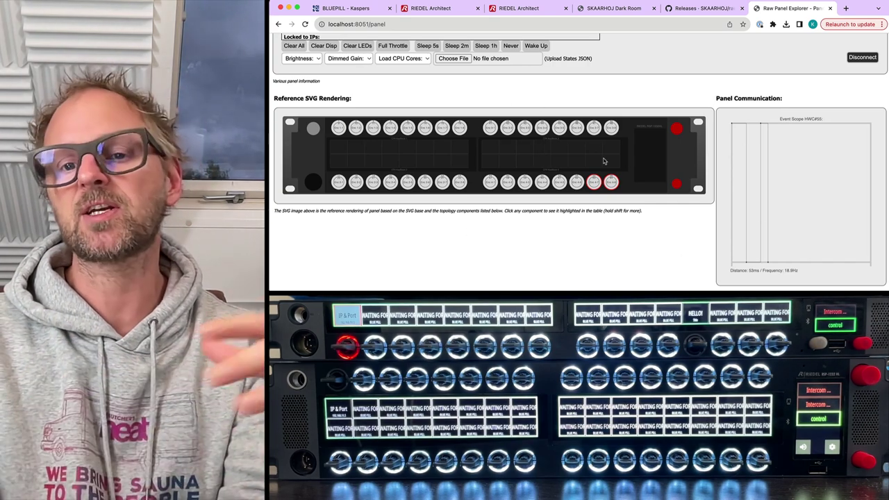
scroll(603, 161, "down", 1)
scroll(603, 161, "up", 3)
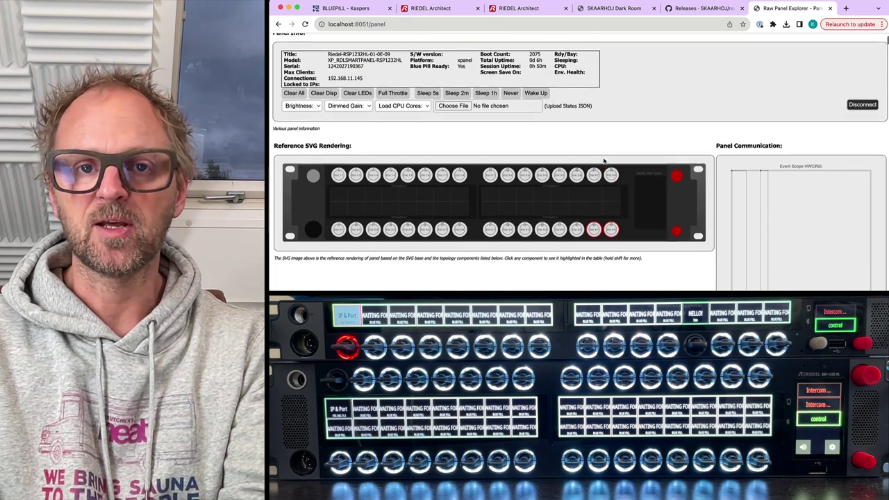
scroll(604, 161, "up", 2)
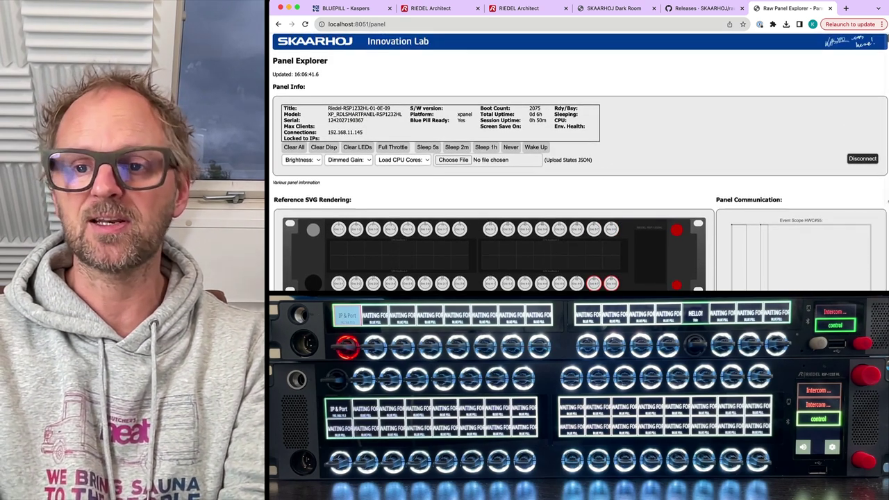
Step: Use the Disconnect button in Panel Info to drop the RSP1232HL and show Panels on Network
left_click(862, 159)
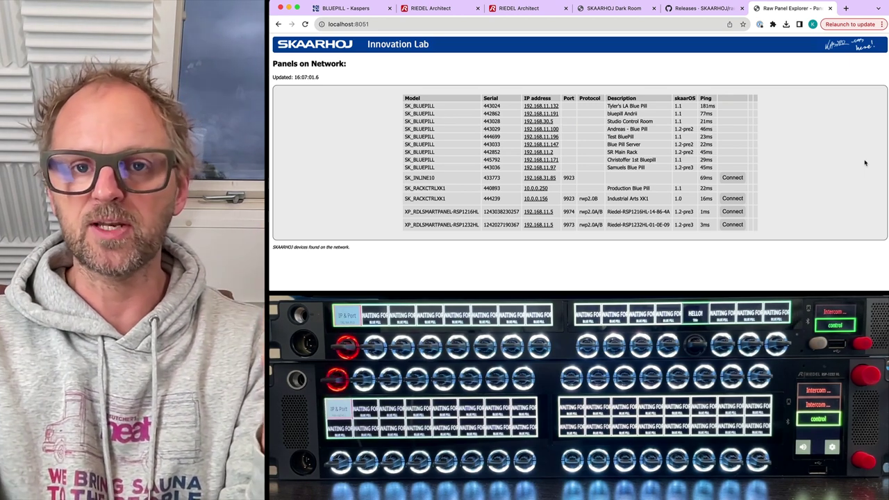
Step: Show the RSP1232HL's CPA settings in RIEDEL Architect with Control Panel App Enable on
left_click(431, 8)
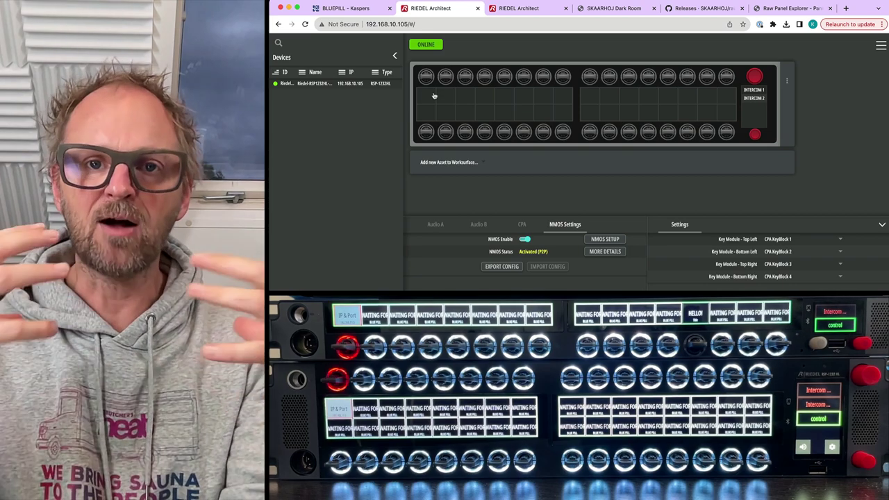
left_click(522, 227)
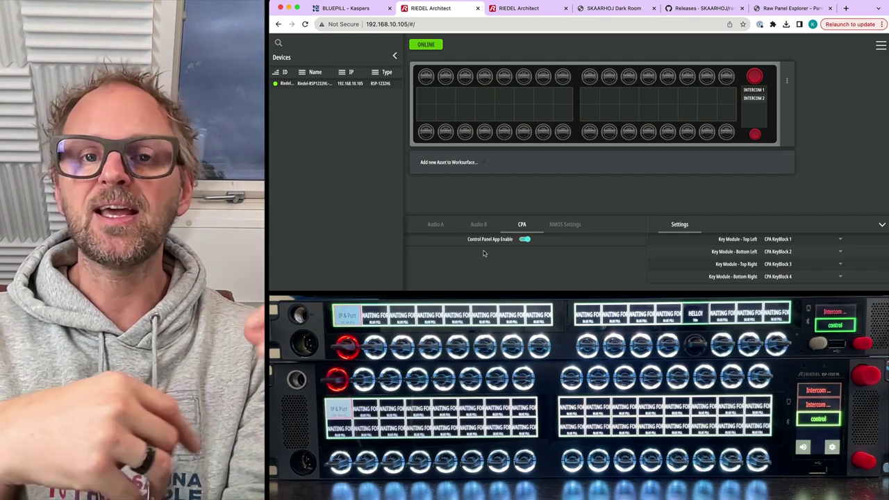
left_click(430, 25)
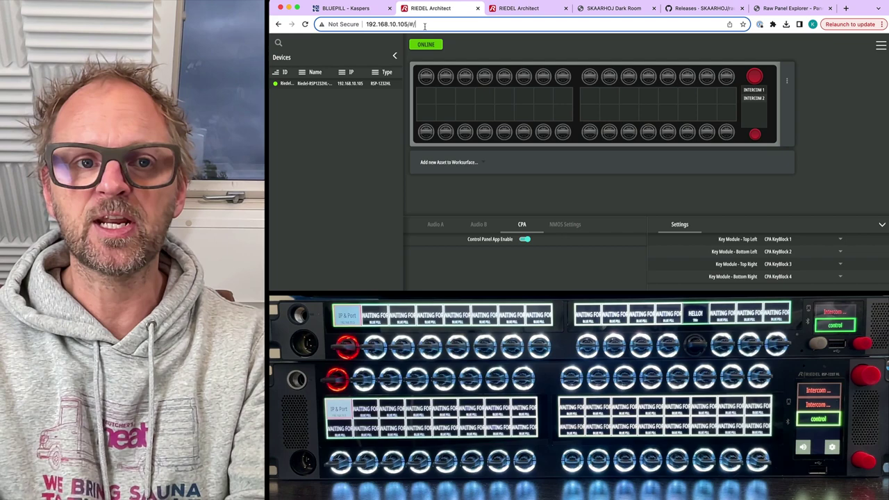
left_click(430, 25)
Step: Load 192.168.10.105:30010/x-nmos/ and browse node/v1.3/devices to view the devices JSON
key("BackSpace")
key("BackSpace")
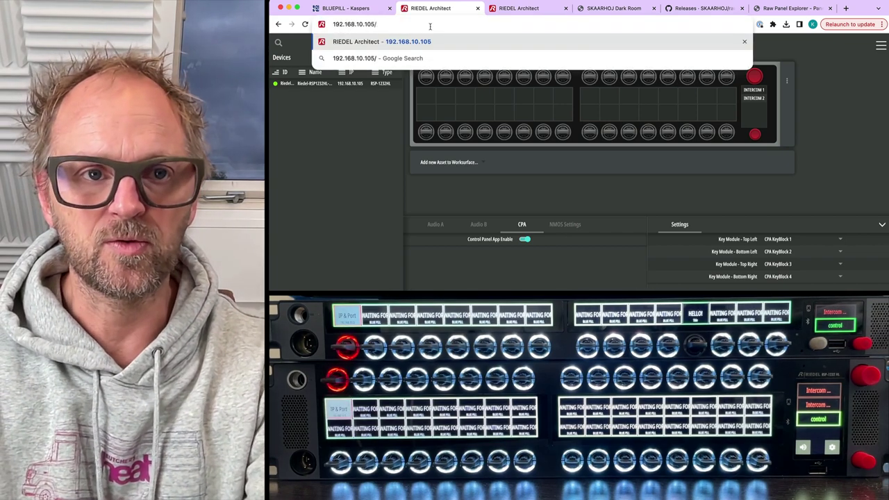
key("BackSpace")
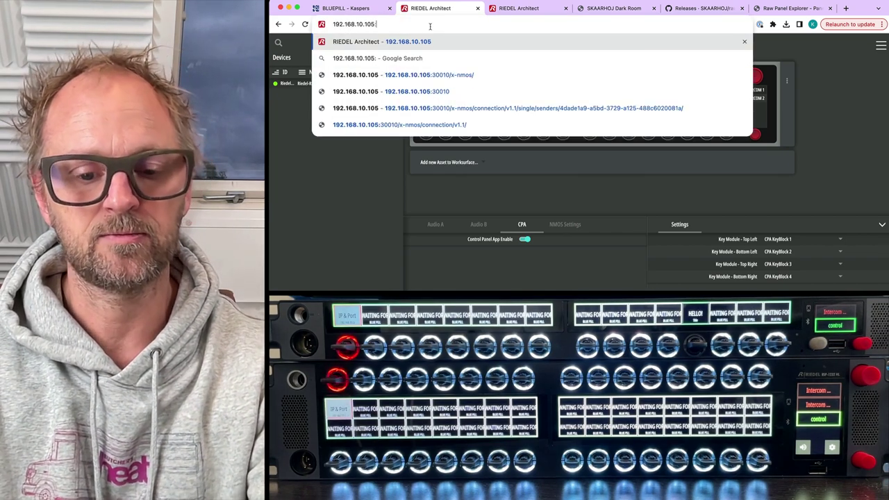
type(":3001")
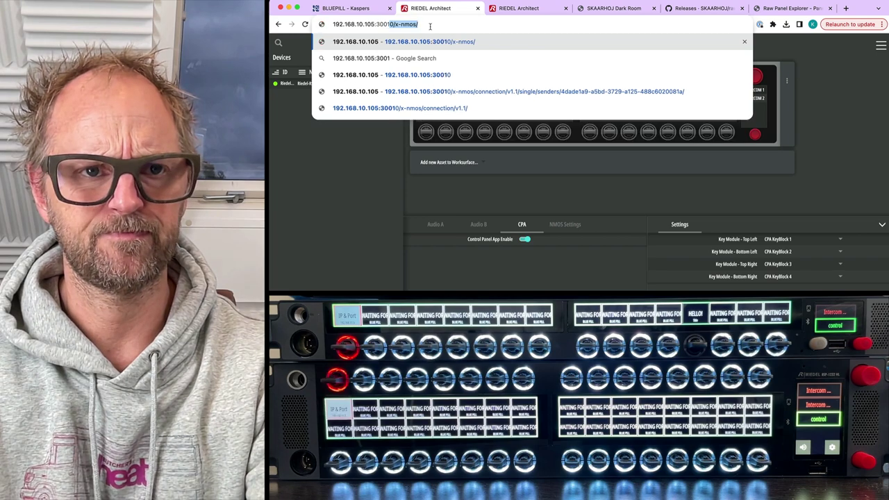
key("Return")
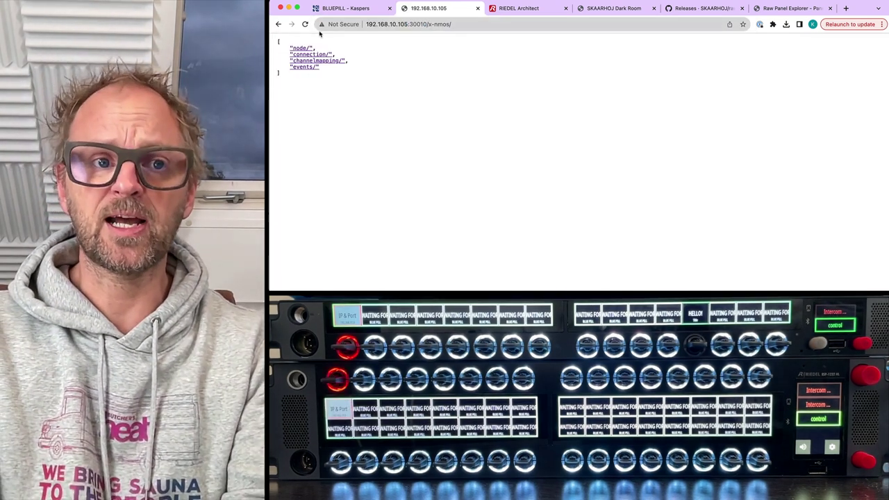
left_click(301, 49)
left_click(303, 54)
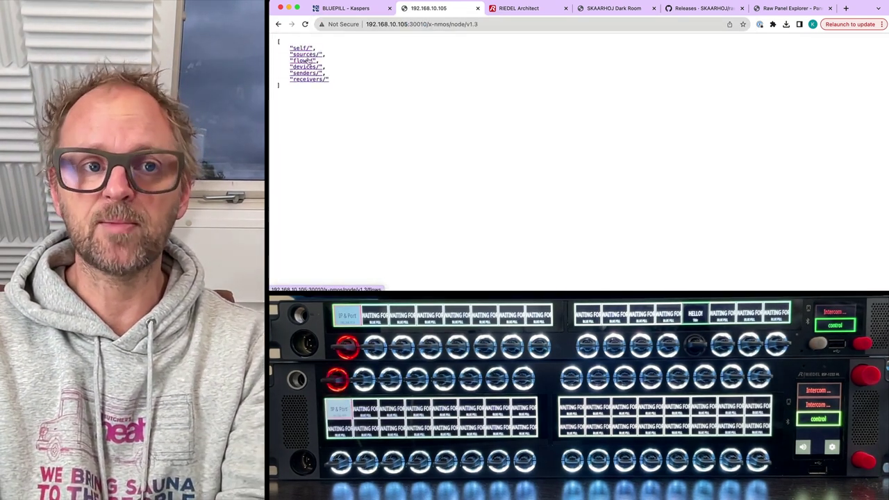
left_click(306, 66)
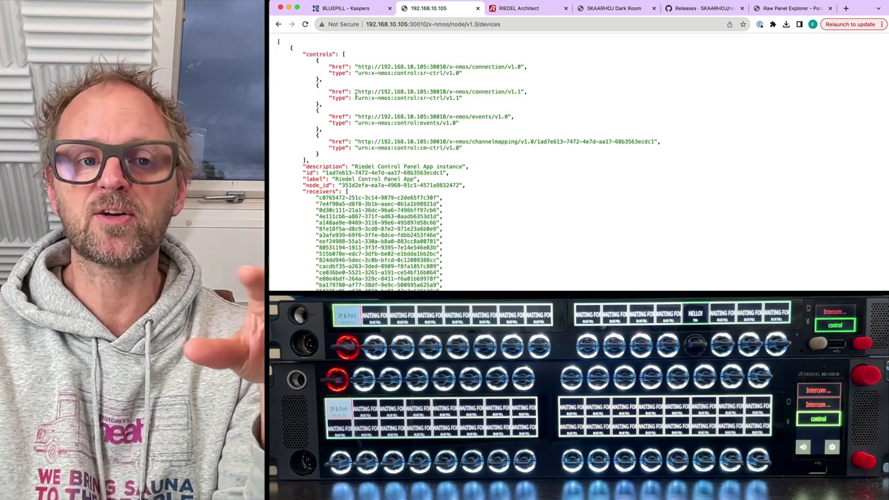
scroll(354, 97, "down", 10)
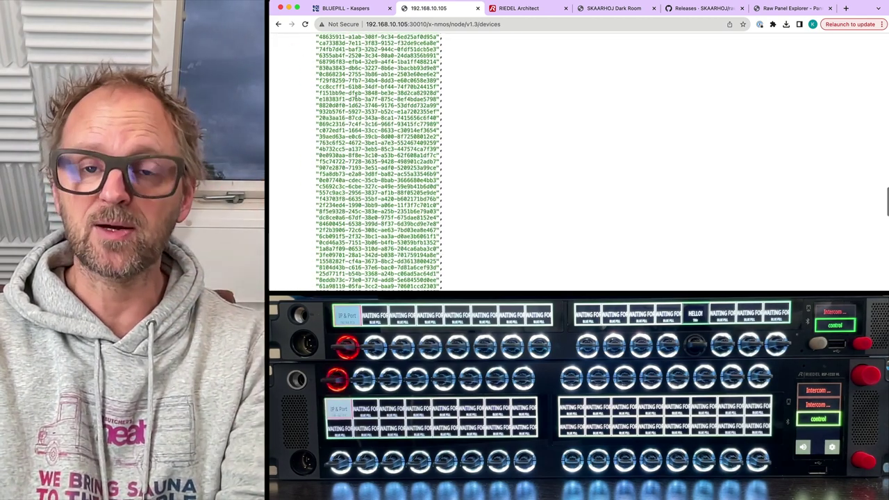
scroll(355, 97, "down", 8)
Step: Show the nc log to 192.168.11.5:9974 with HWC encoder events and the HWC#21 HWCText command
key("super+Tab")
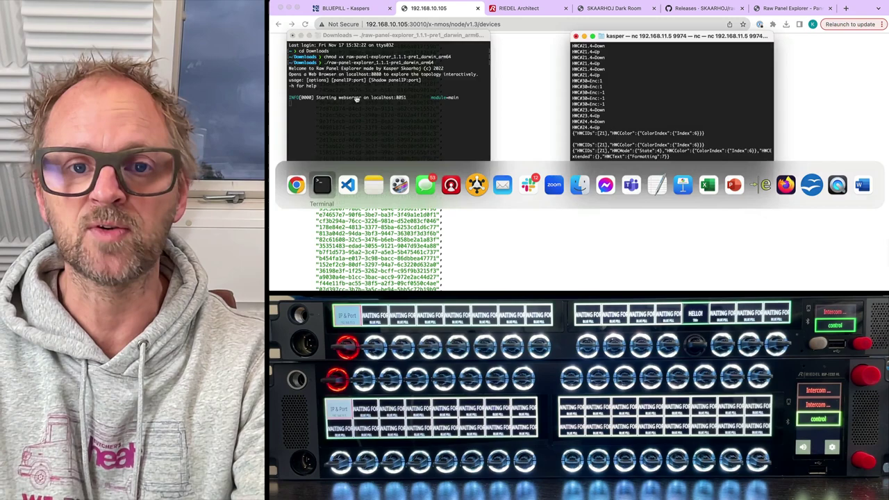